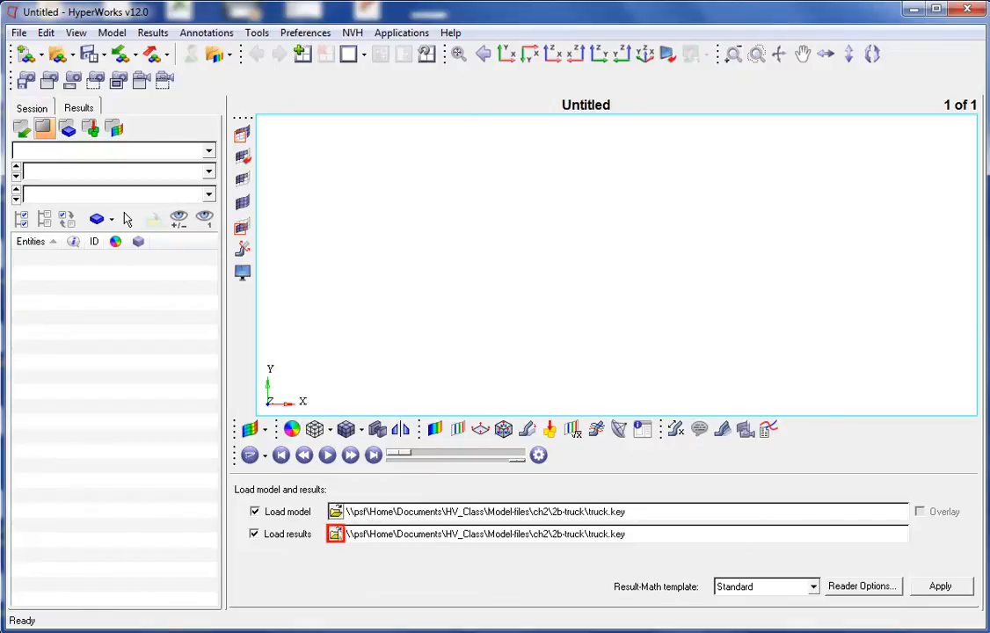
- Load the truck.key model together with the d3plot results file from the 2b-truck folder
click(335, 534)
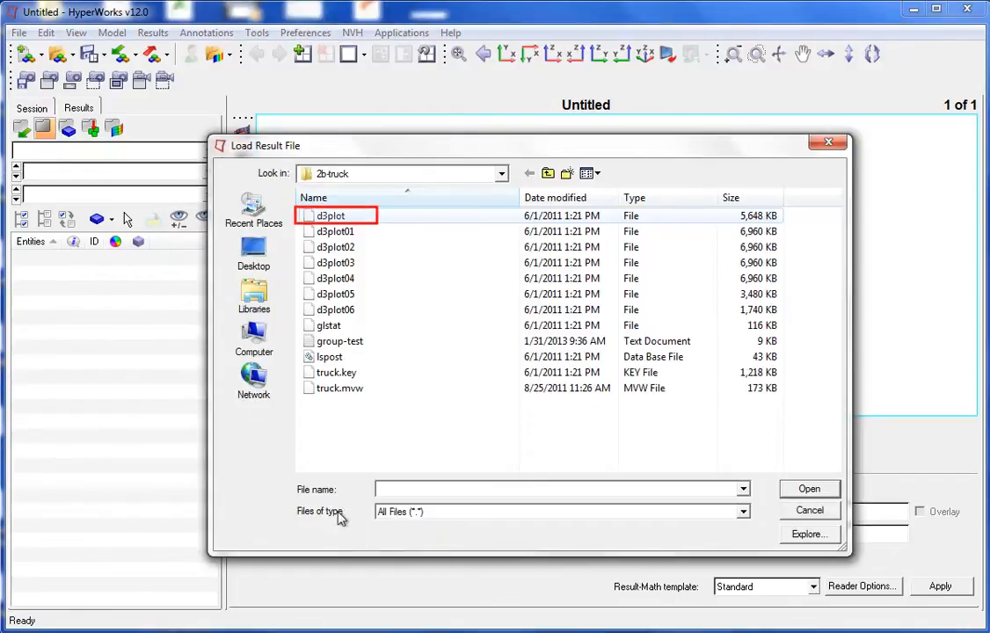
click(335, 216)
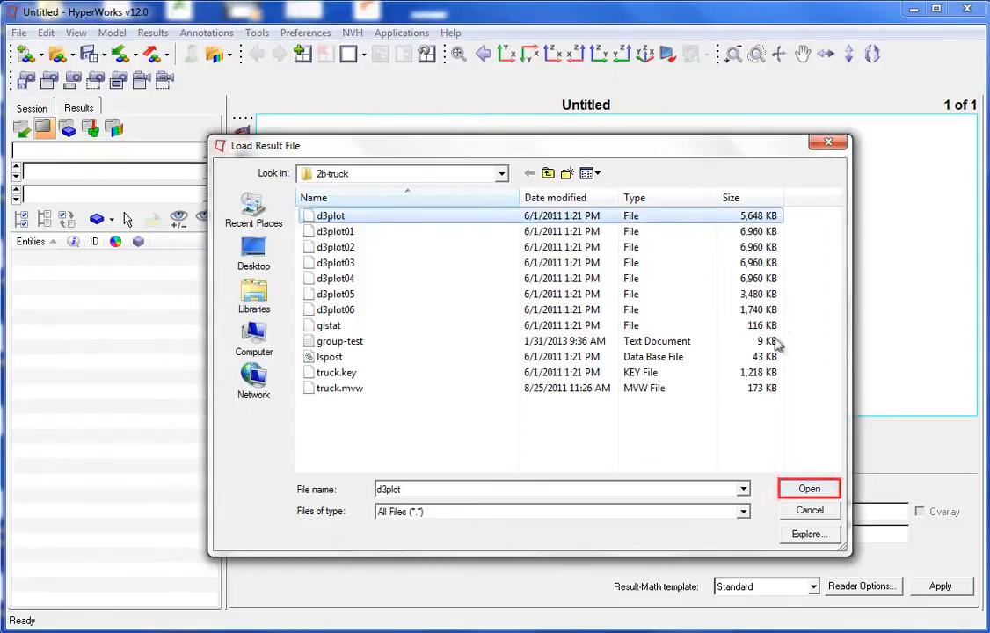
click(807, 490)
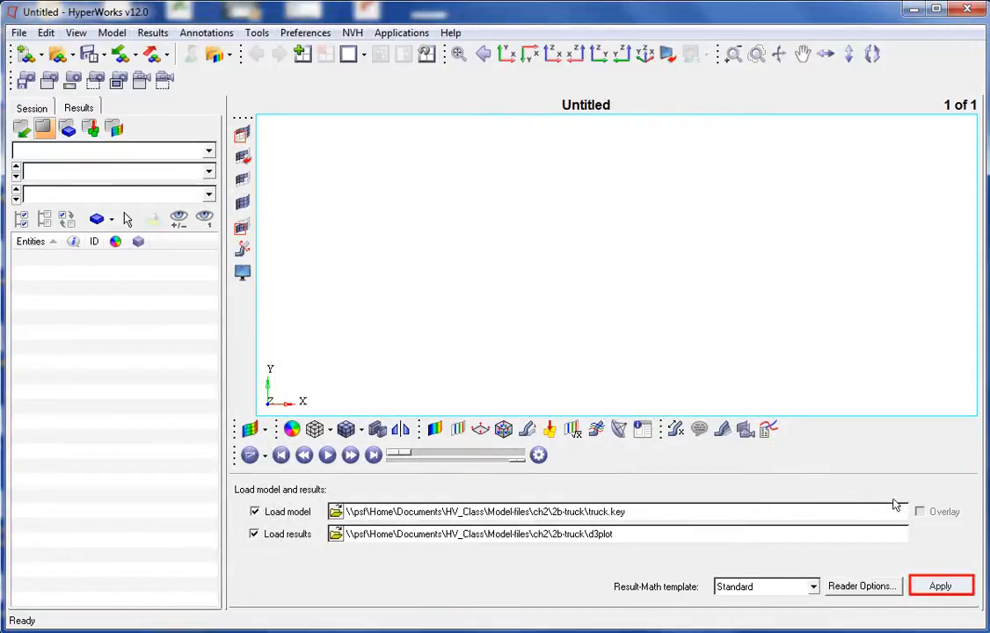
click(945, 594)
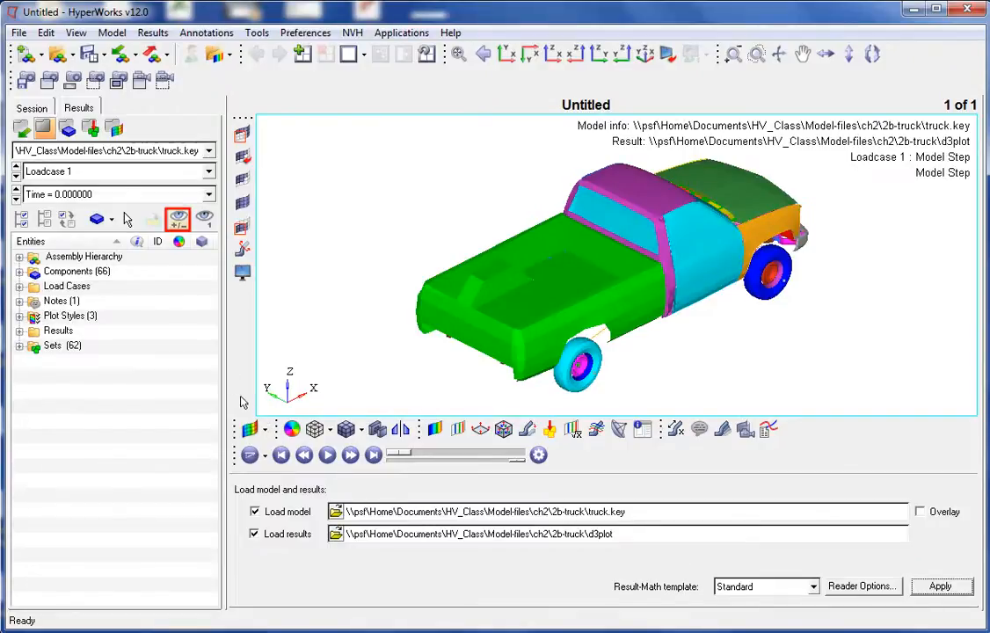
- Hide the truck bed by picking it in the graphics area, then show it again
click(179, 221)
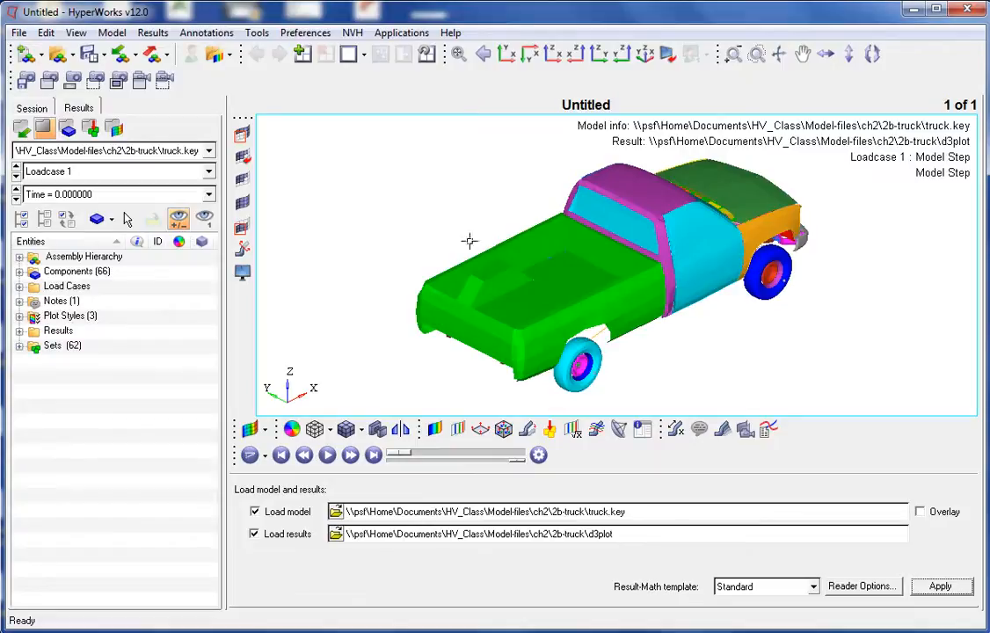
click(586, 278)
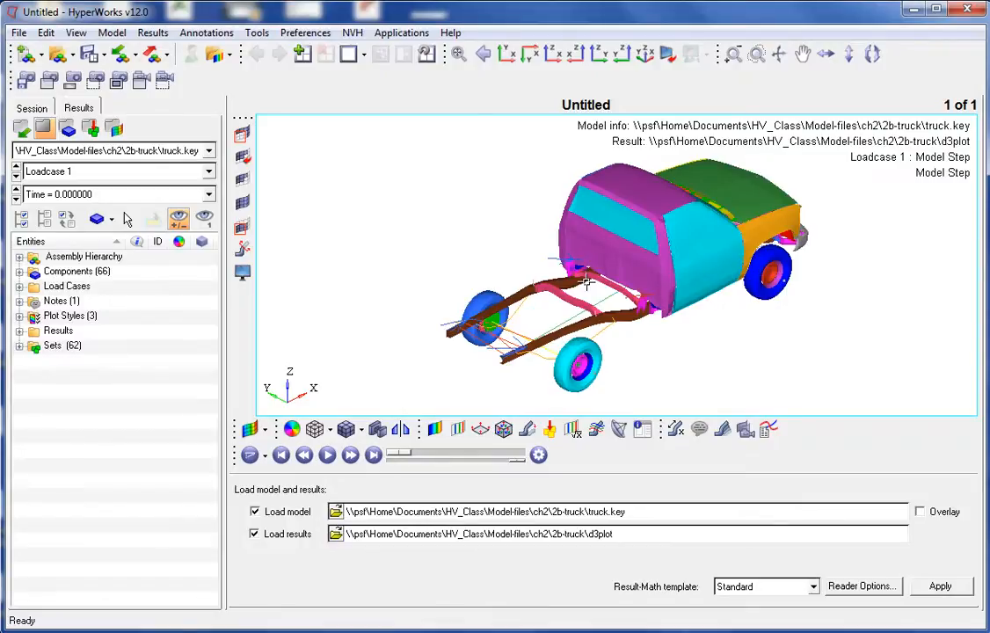
right_click(586, 281)
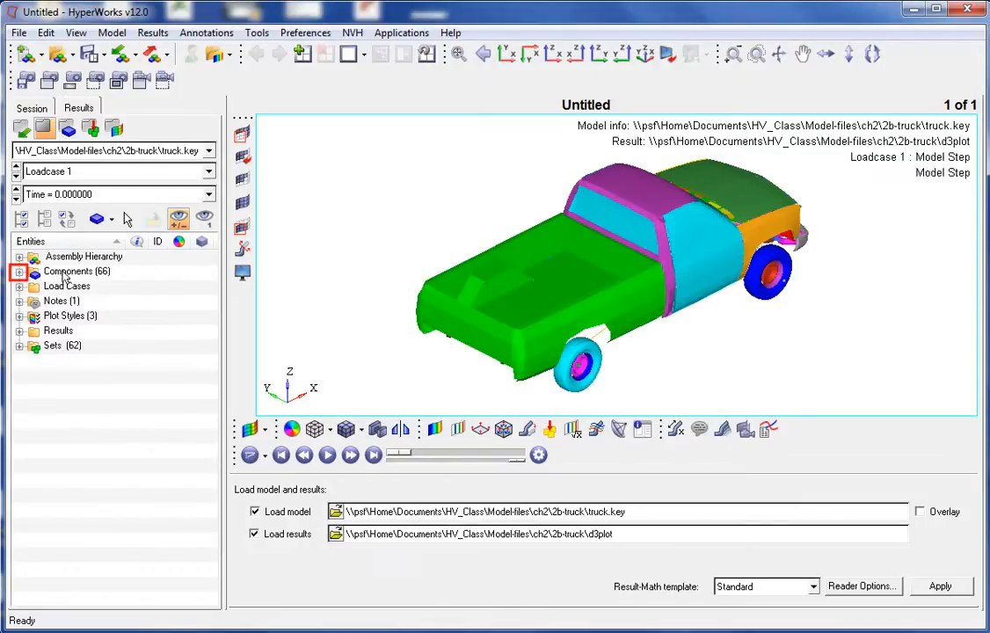
- Expand the component list and hide the SHELL BED component
click(20, 272)
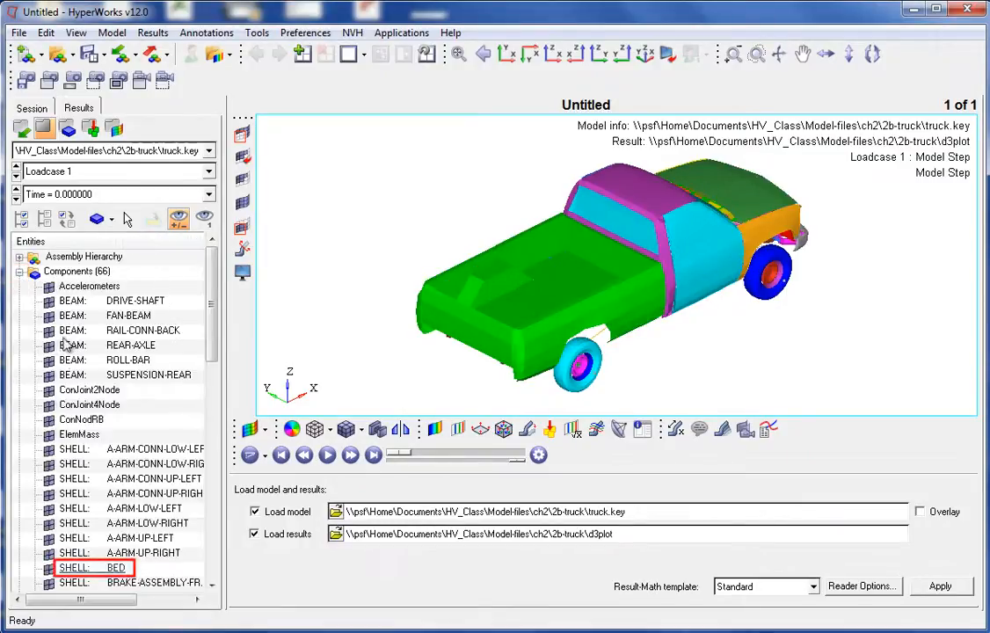
right_click(68, 568)
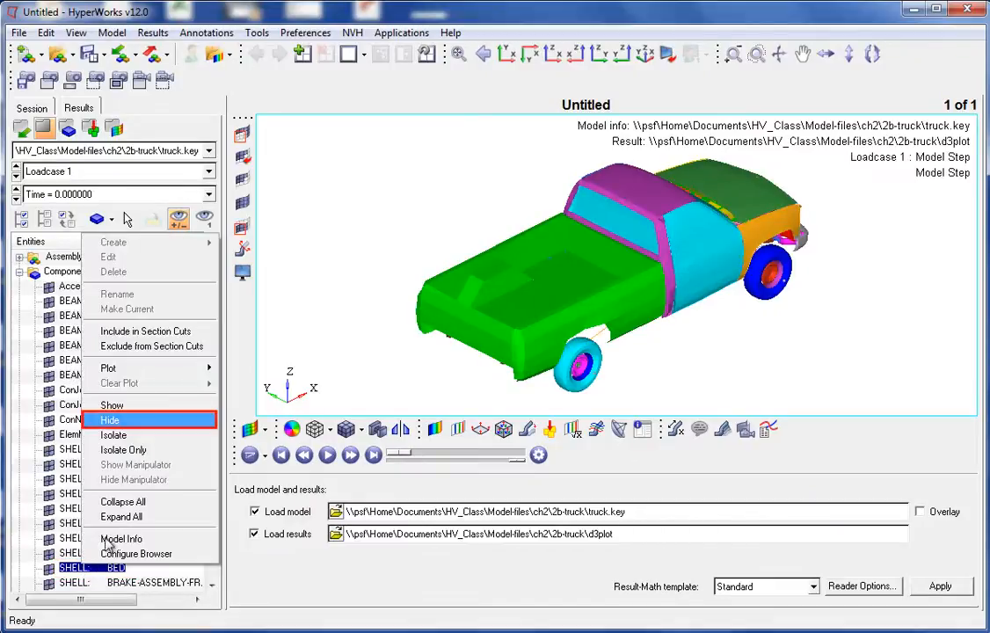
click(119, 421)
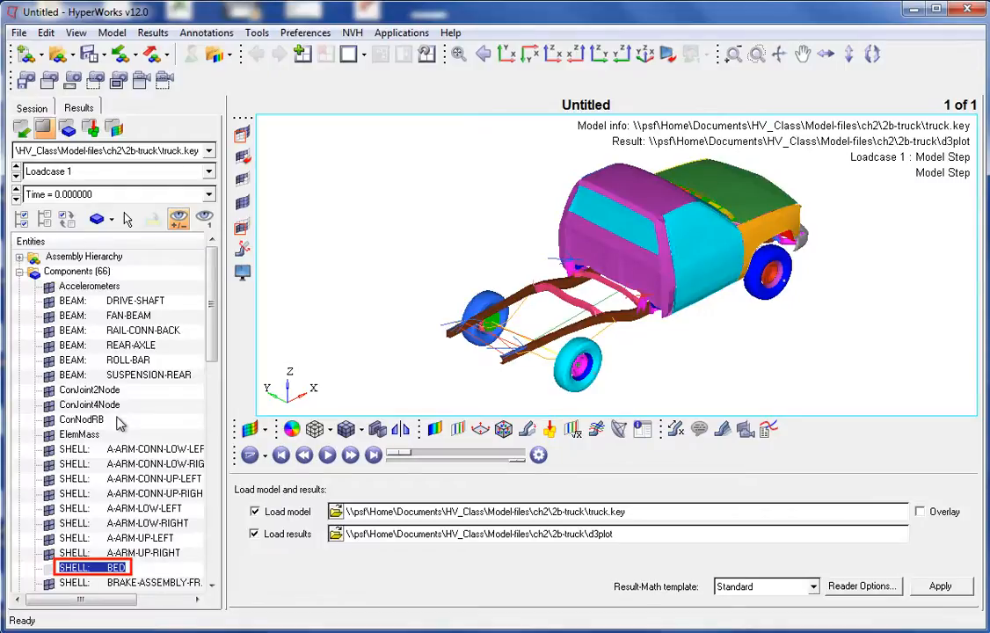
- Show the BED component again from the component list
right_click(89, 567)
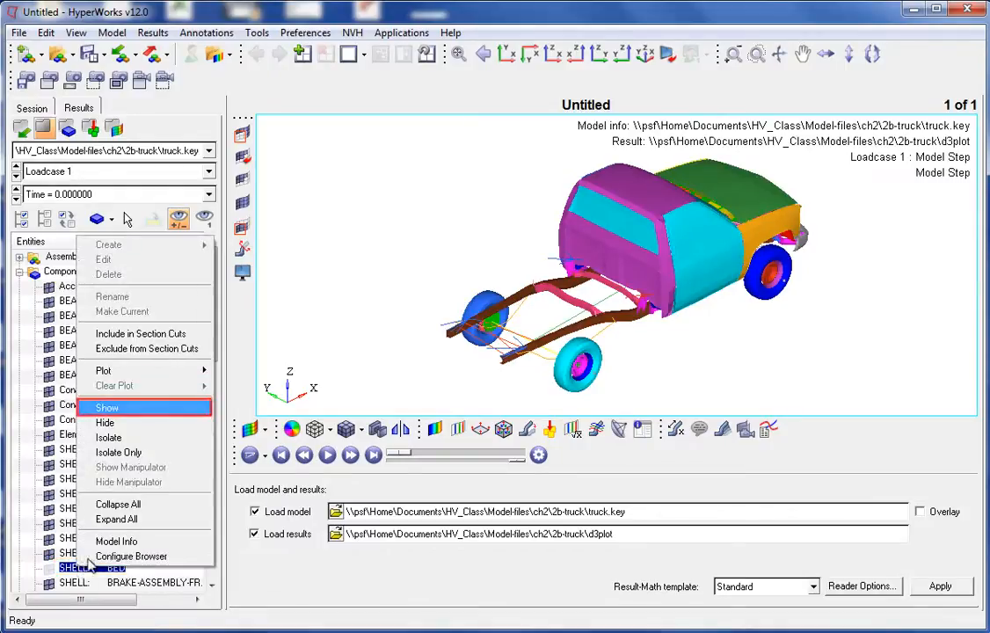
click(100, 407)
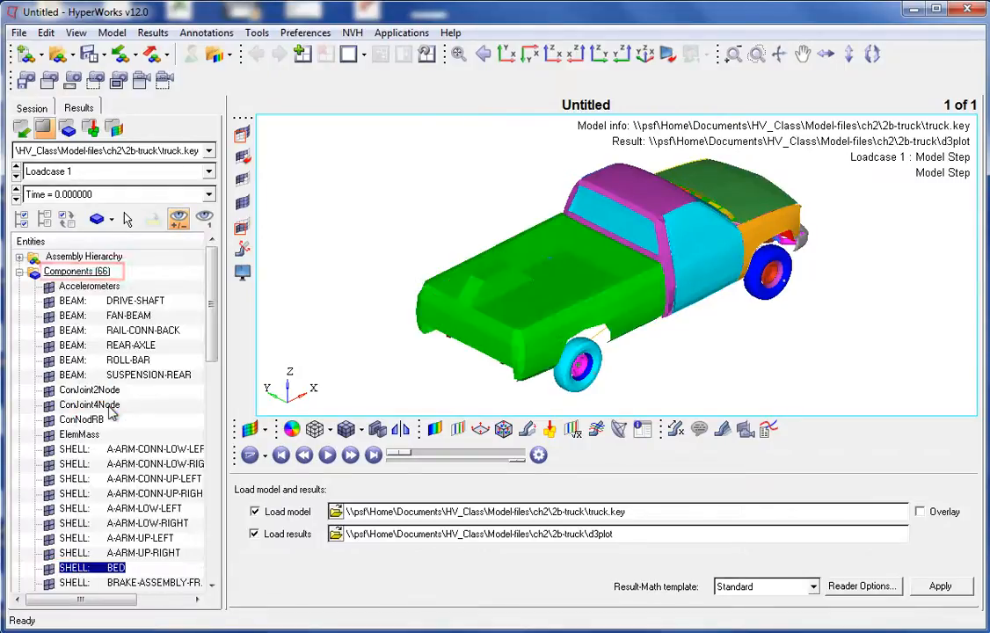
- Hide all components and then display all components again
click(69, 272)
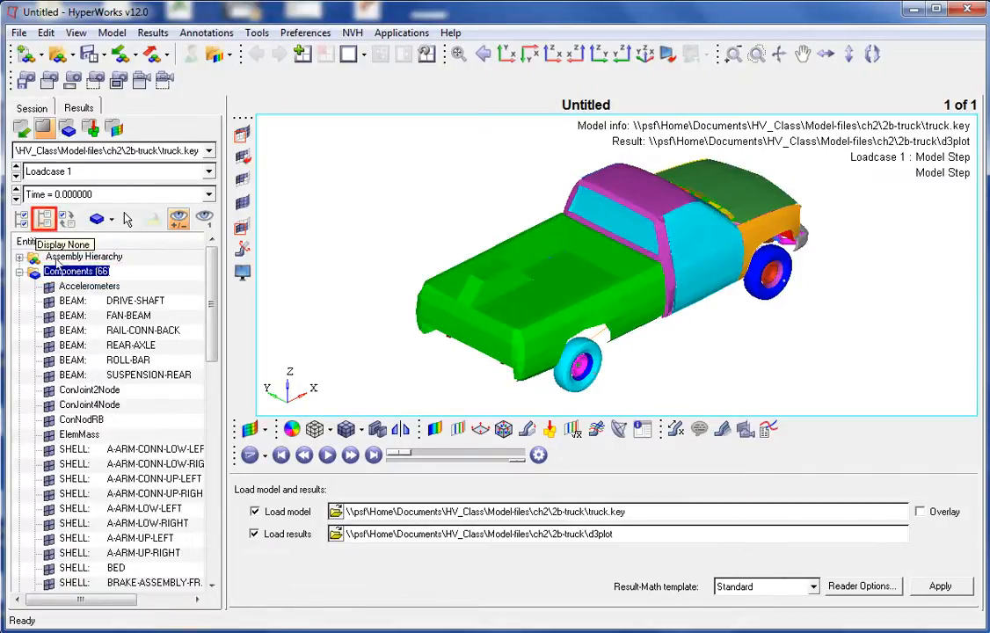
click(45, 219)
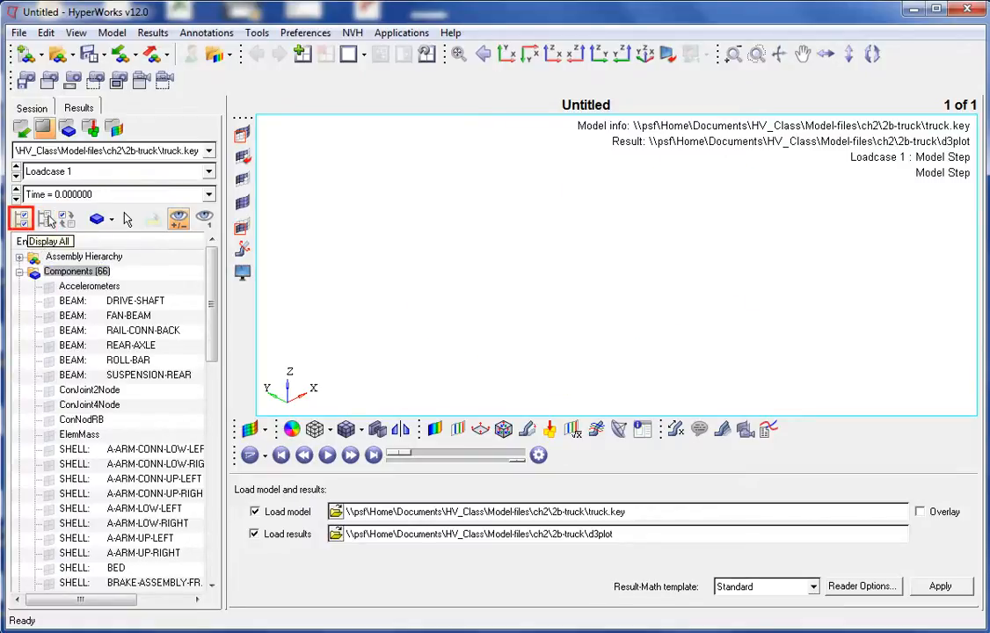
click(22, 219)
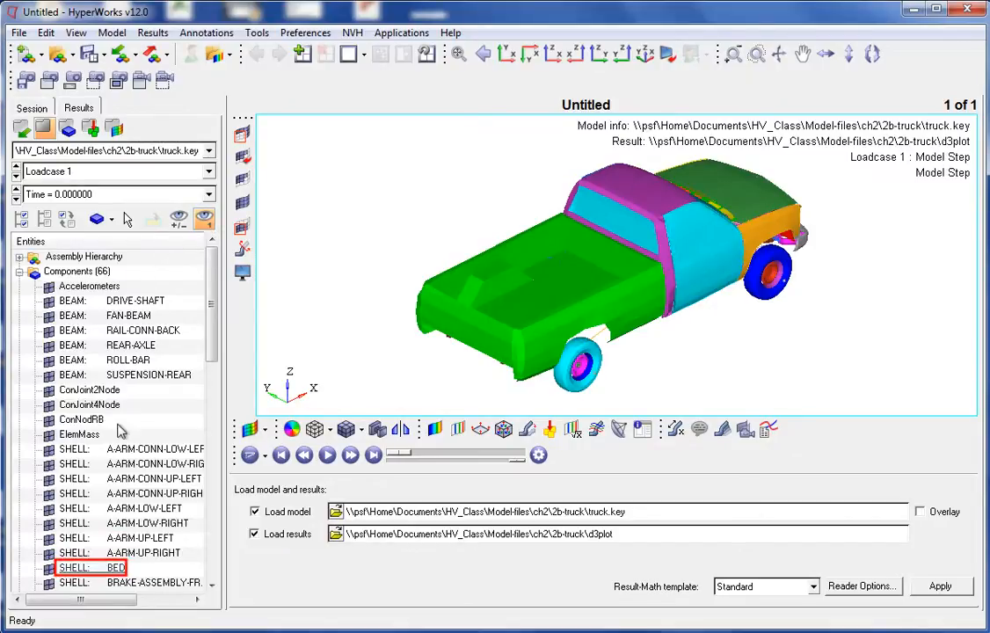
- Isolate the BED component so only the bed is displayed
click(115, 569)
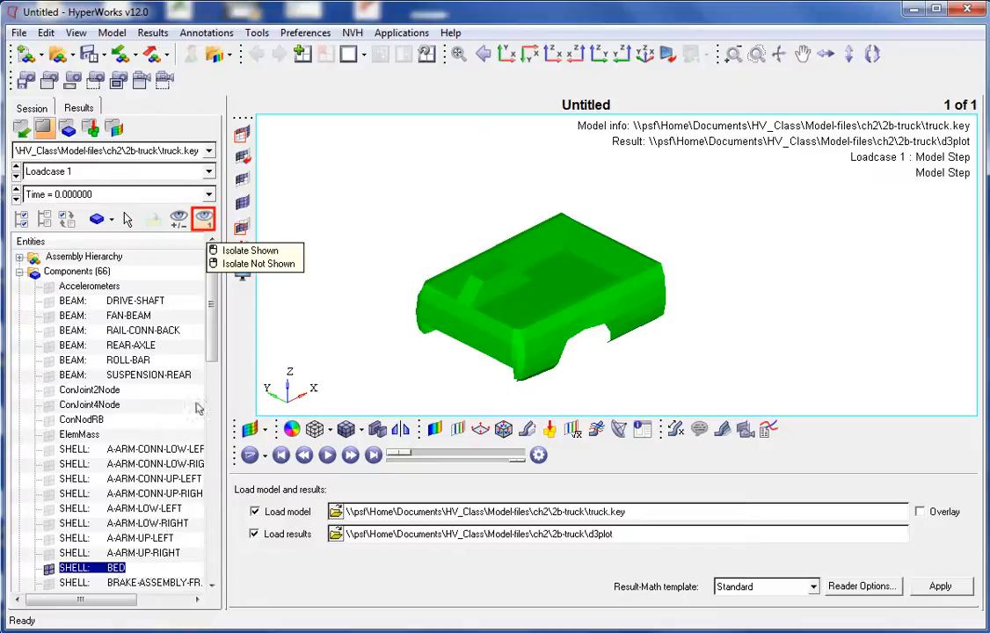
click(206, 220)
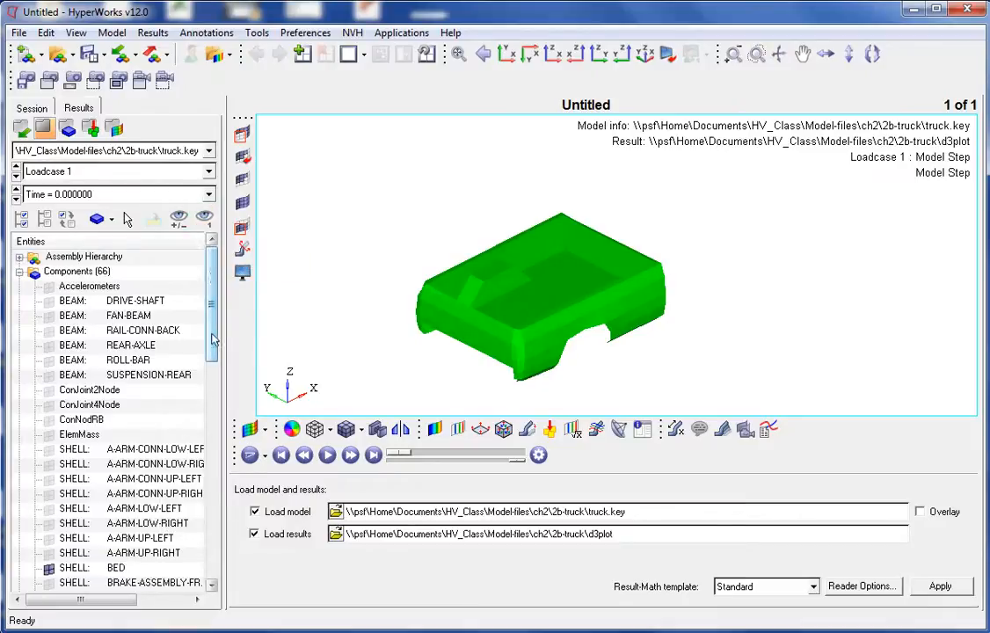
- Isolate the SHELL CABIN component from the component list
scroll(215, 380, down, 1)
scroll(215, 380, down, 3)
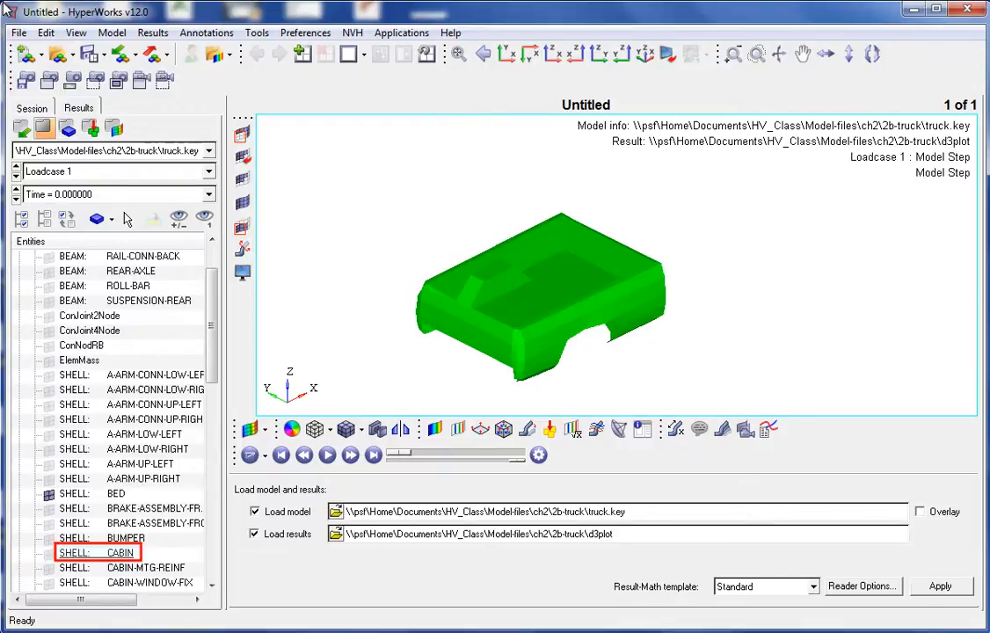
right_click(118, 554)
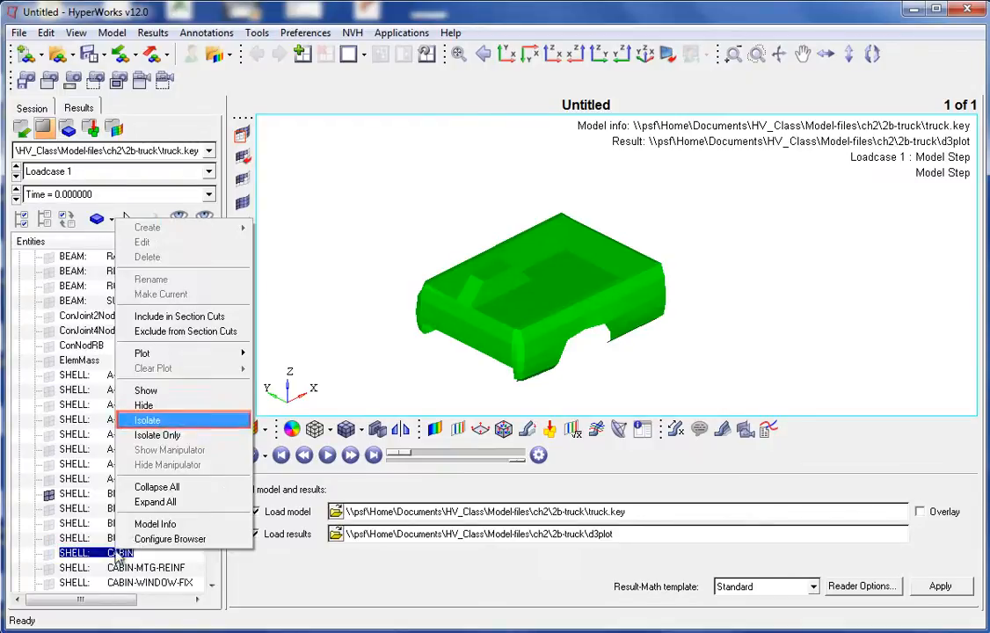
click(143, 421)
- Show all components again
scroll(188, 282, up, 3)
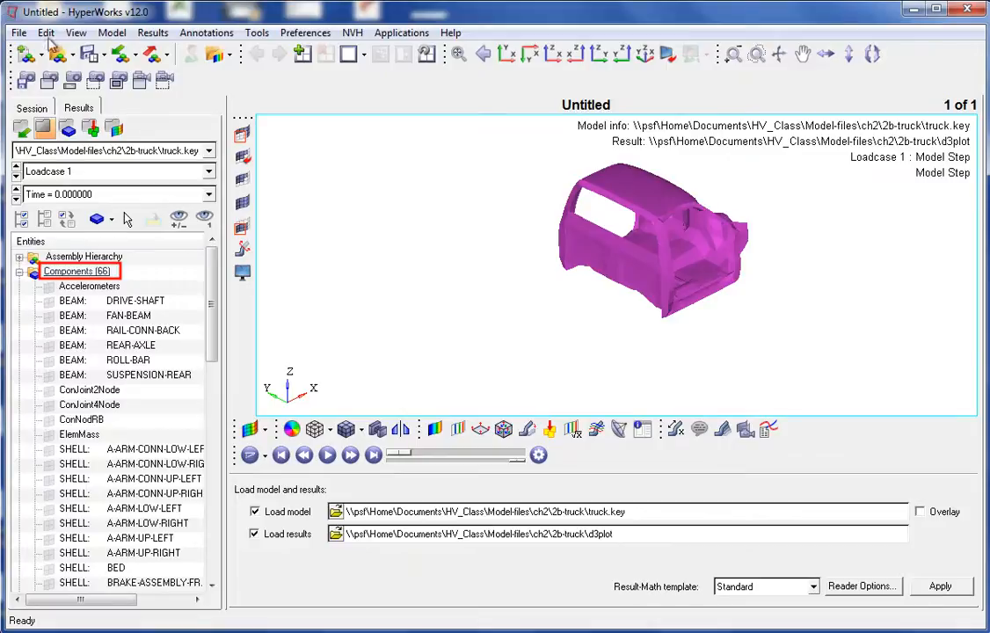
right_click(80, 278)
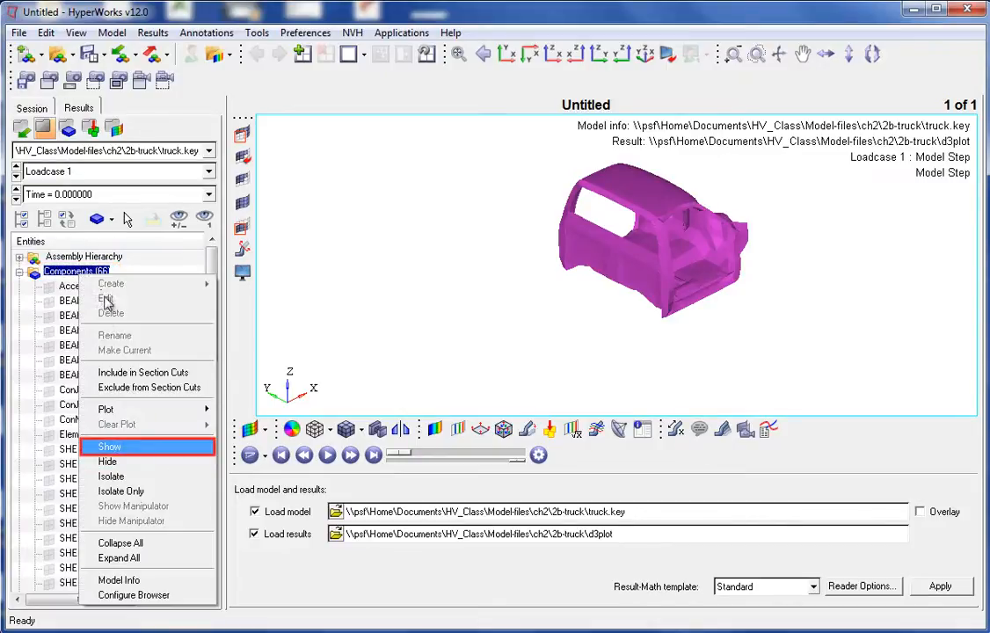
click(126, 448)
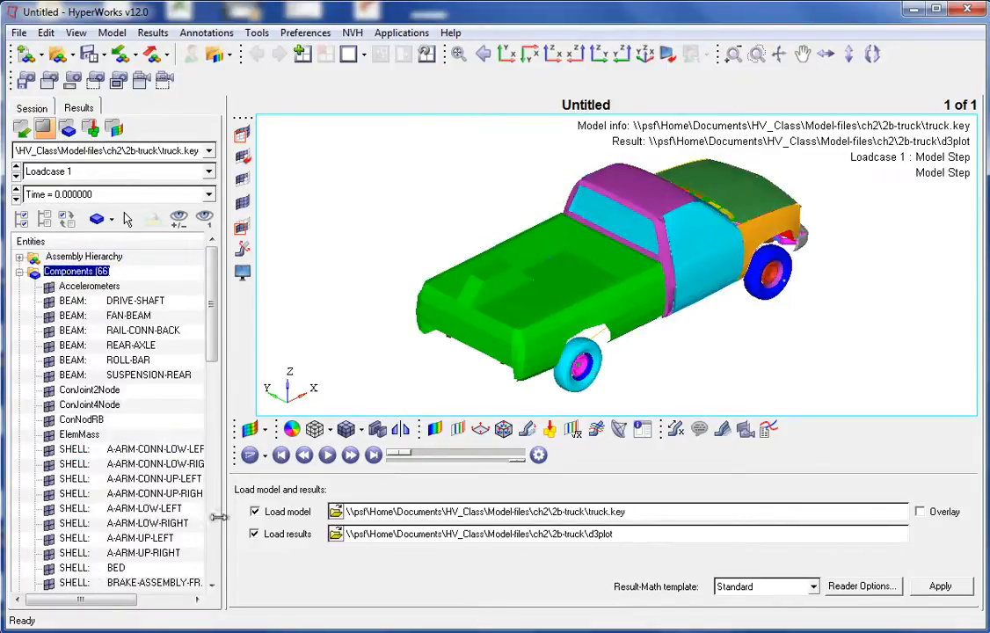
- Set the BED component's display style to shaded with mesh lines
drag(226, 582, 351, 582)
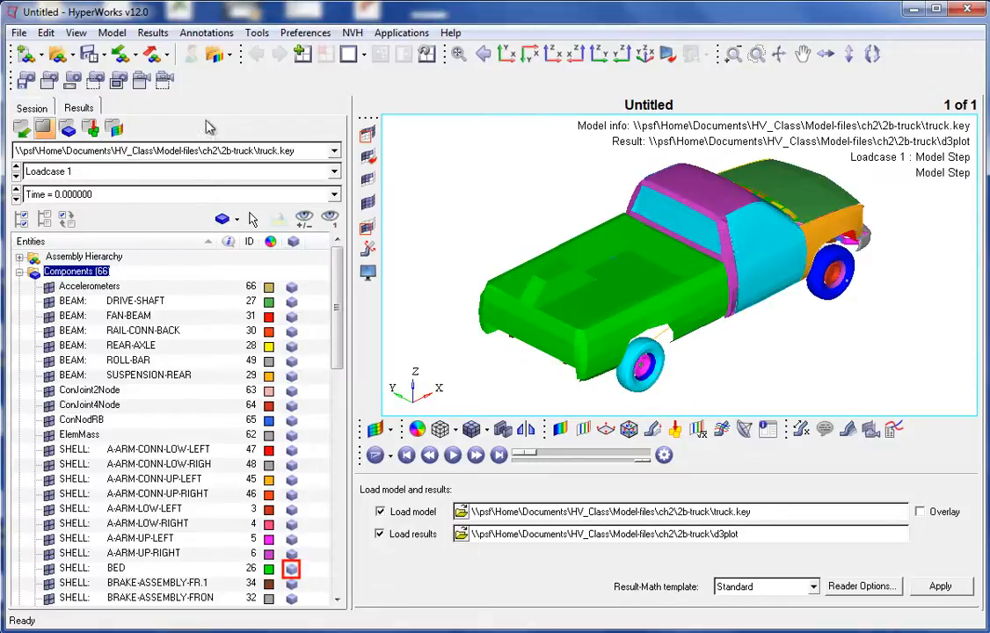
click(291, 569)
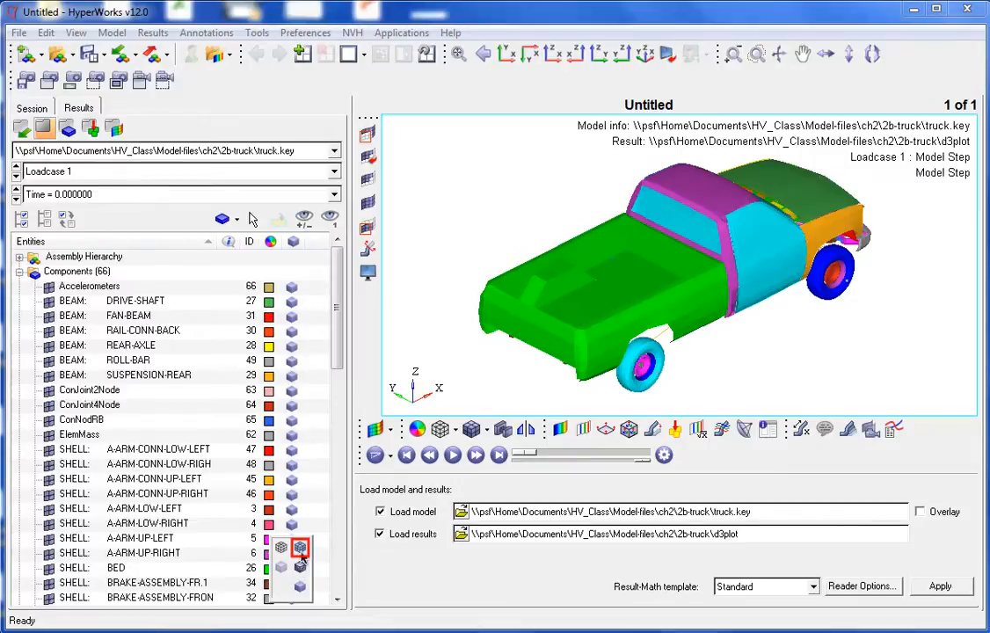
click(281, 547)
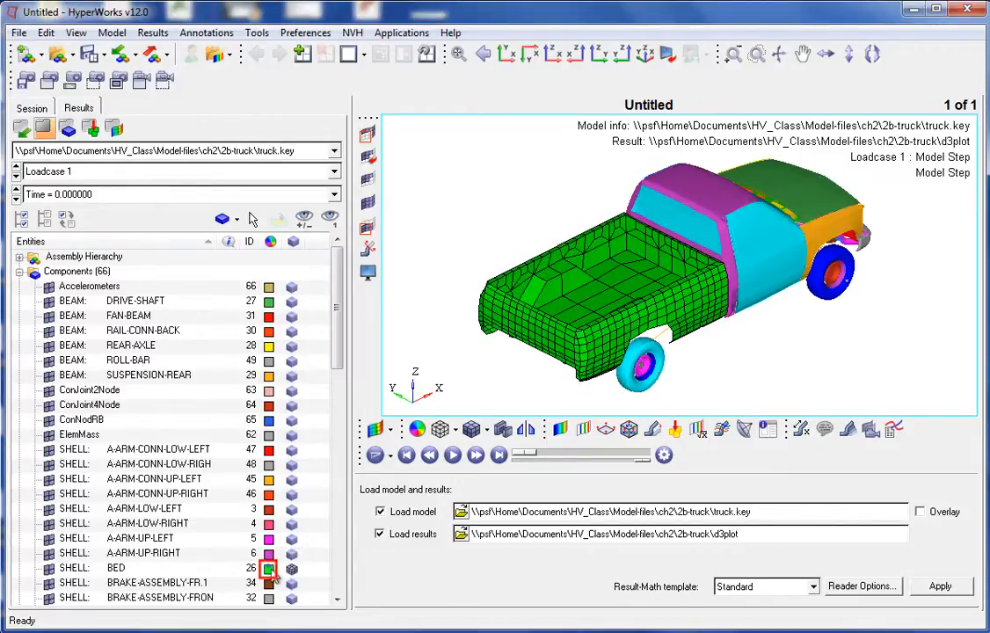
- Change the BED component's colour to cyan
click(268, 569)
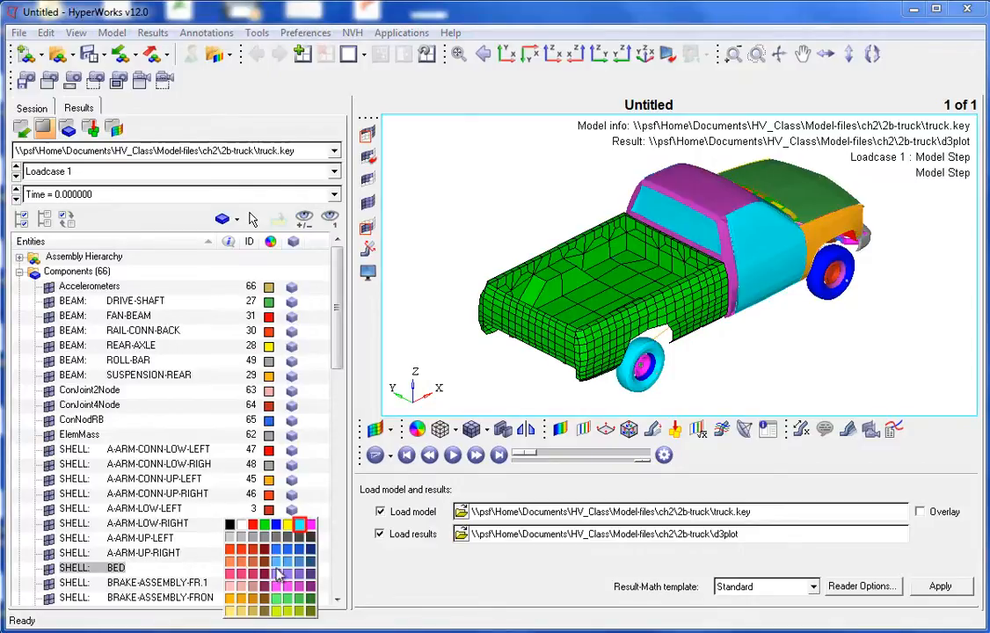
click(300, 525)
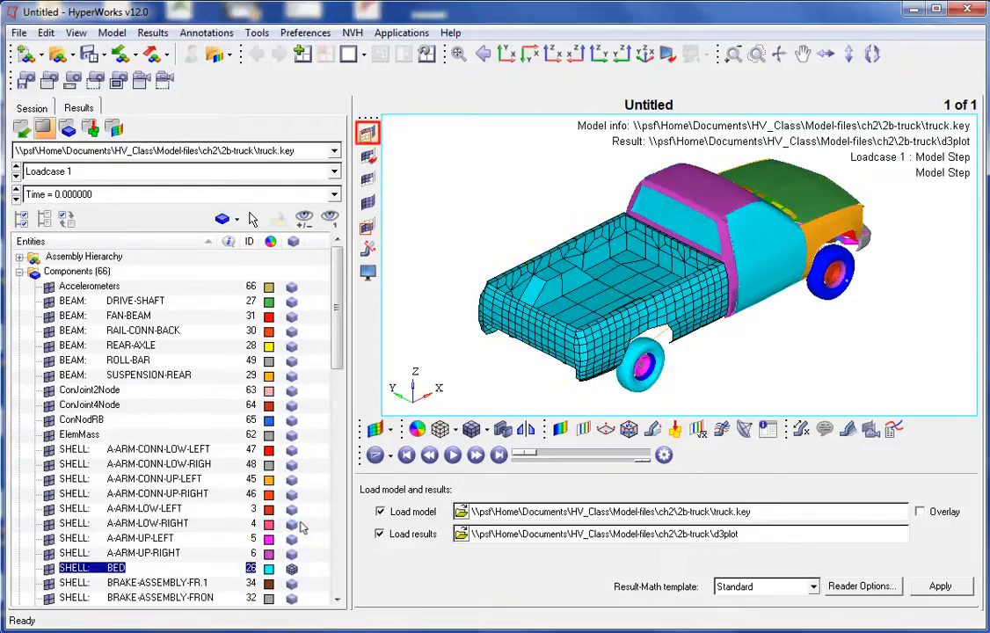
- Mask the elements at the front of the truck by window selection
click(369, 155)
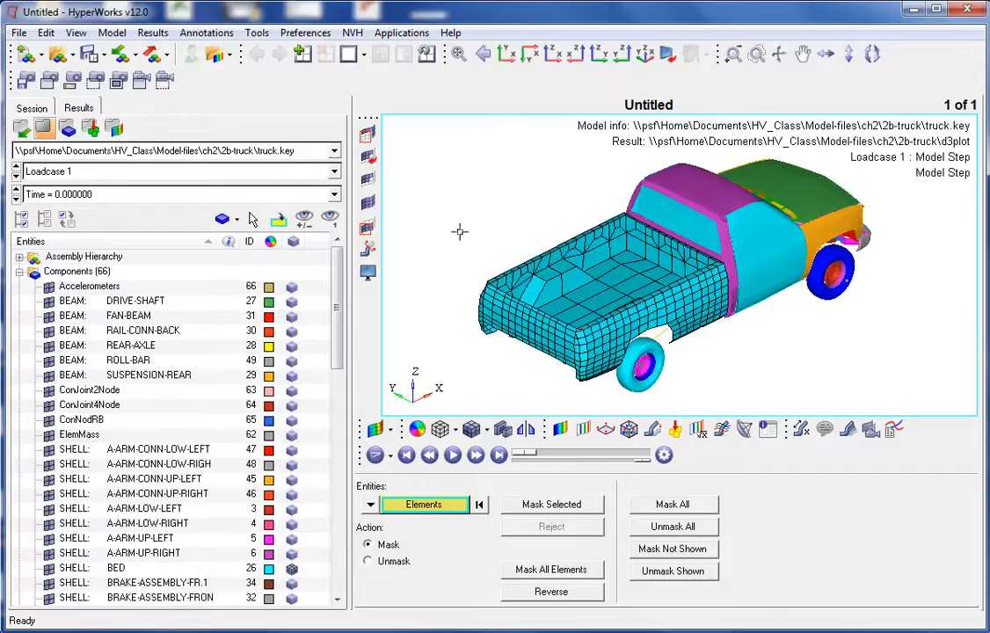
shift+drag(460, 231, 642, 370)
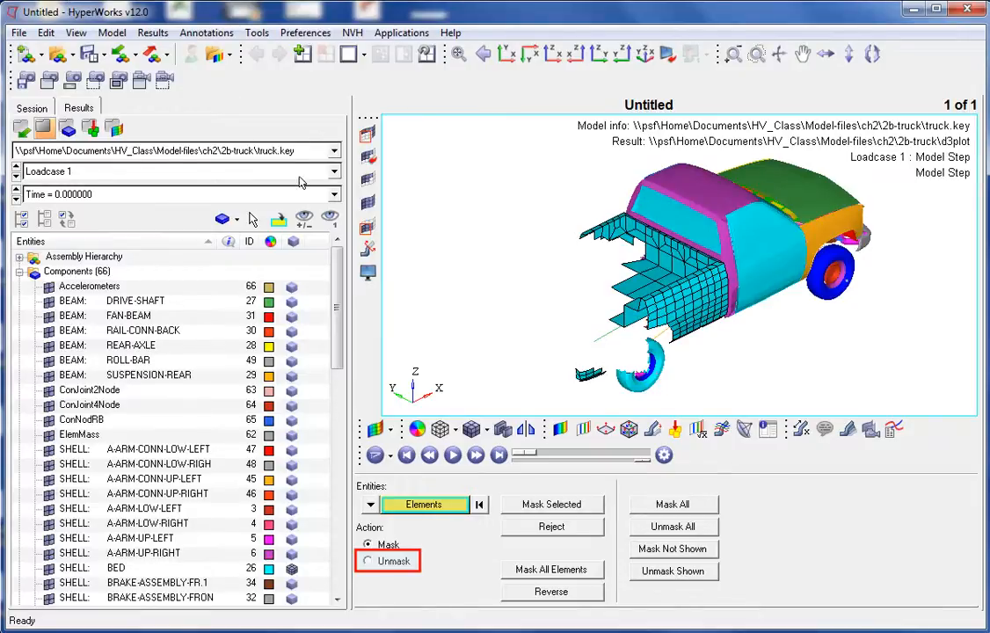
- Unmask a window of elements on the bed, then unmask all elements
click(368, 561)
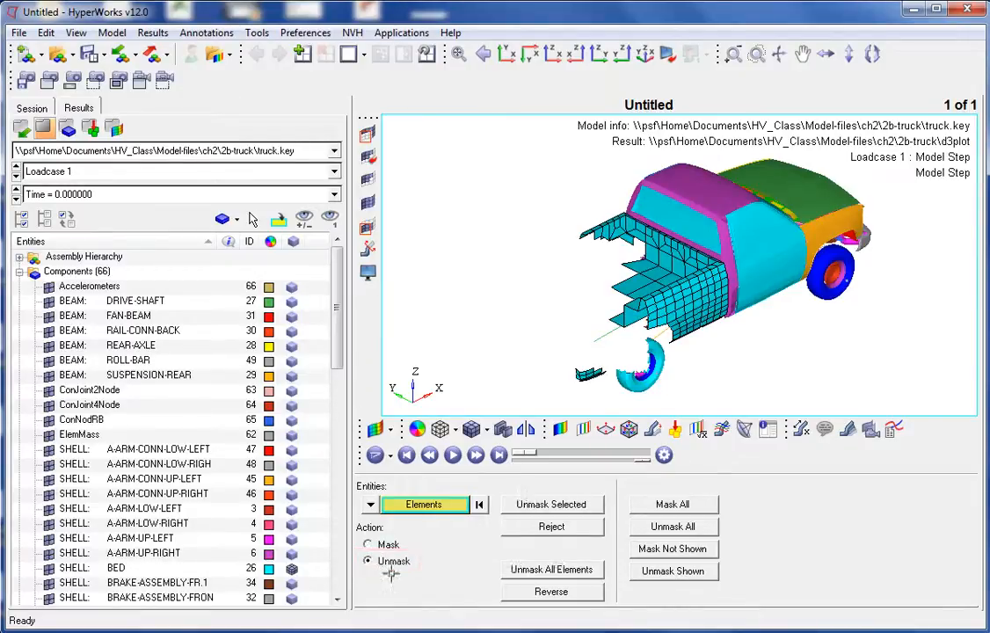
drag(484, 216, 584, 290)
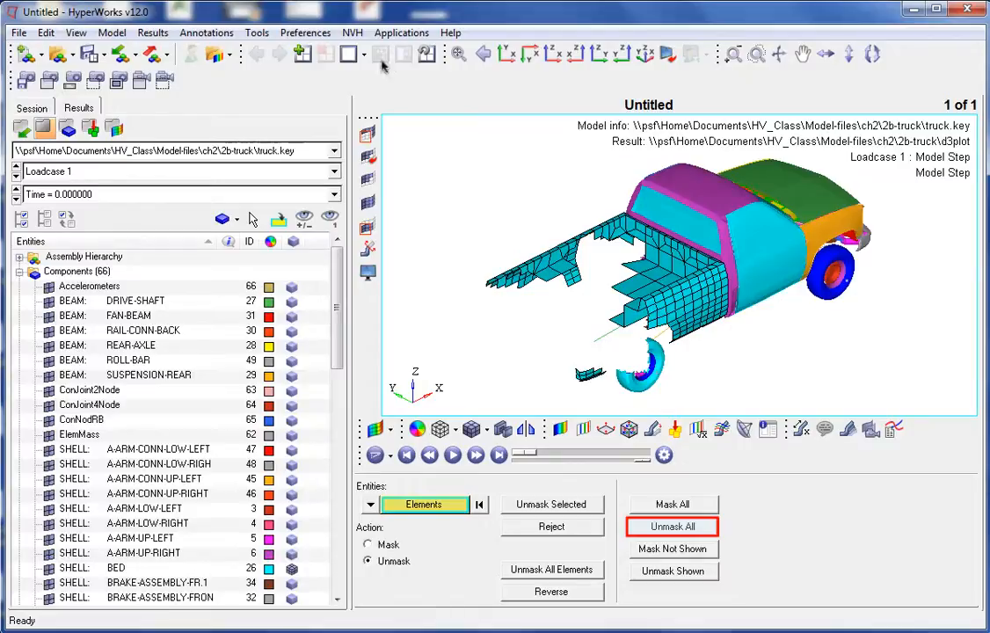
click(684, 526)
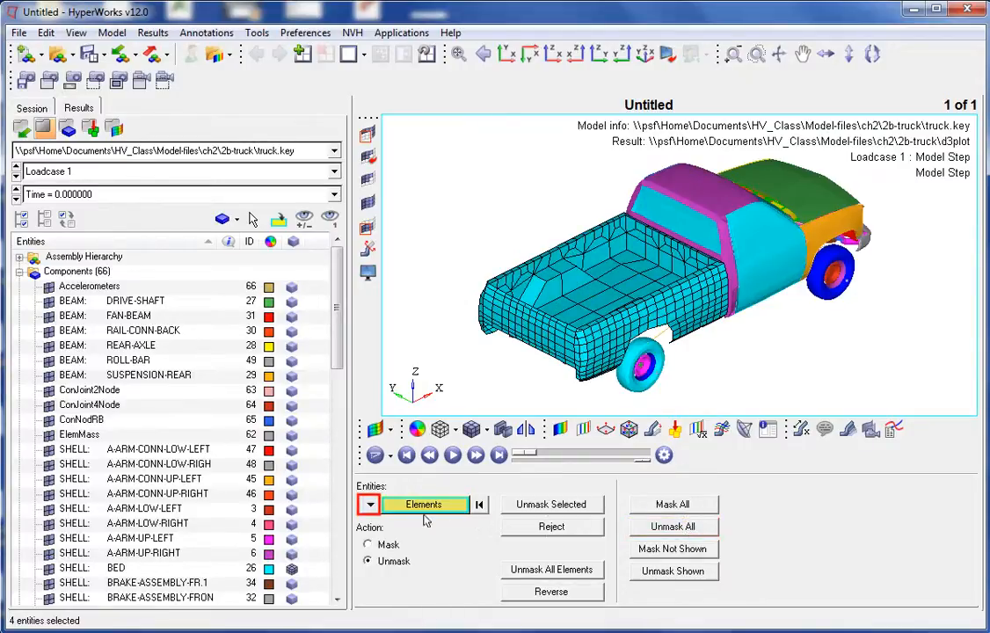
- Switch masking to components and mask the BED component
click(370, 506)
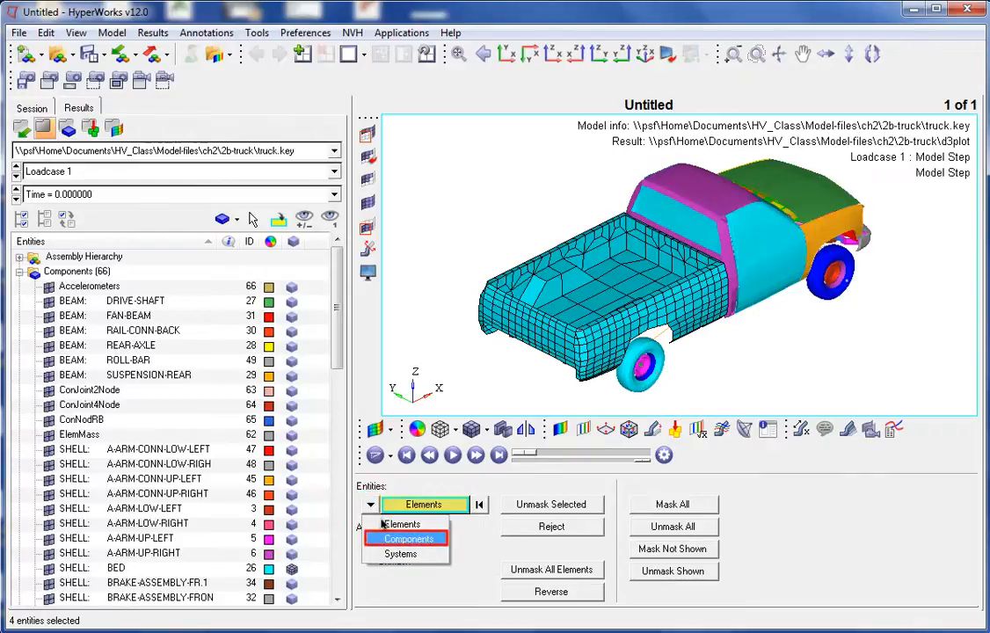
click(387, 538)
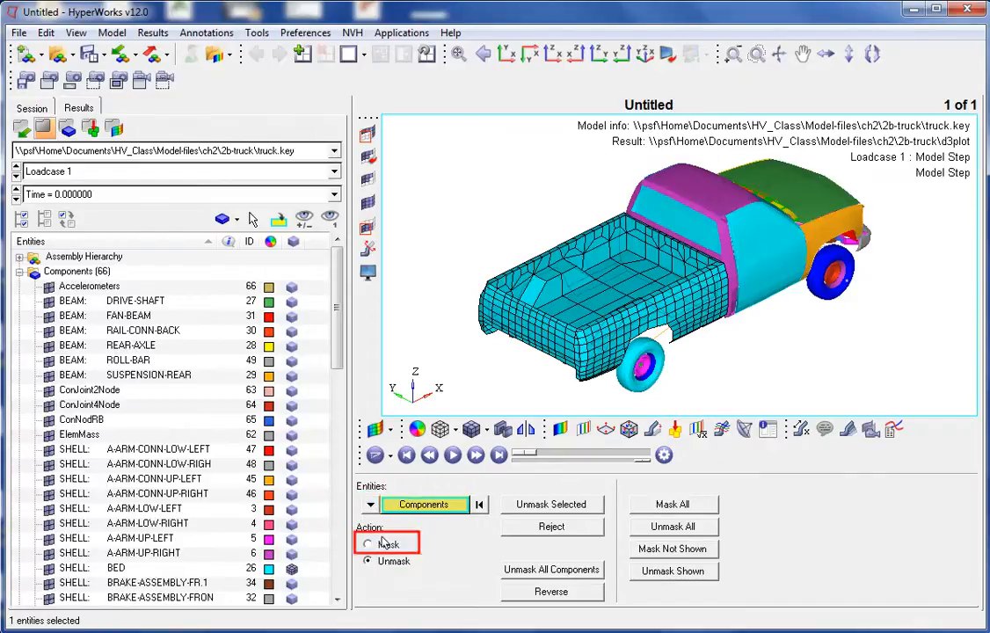
click(386, 545)
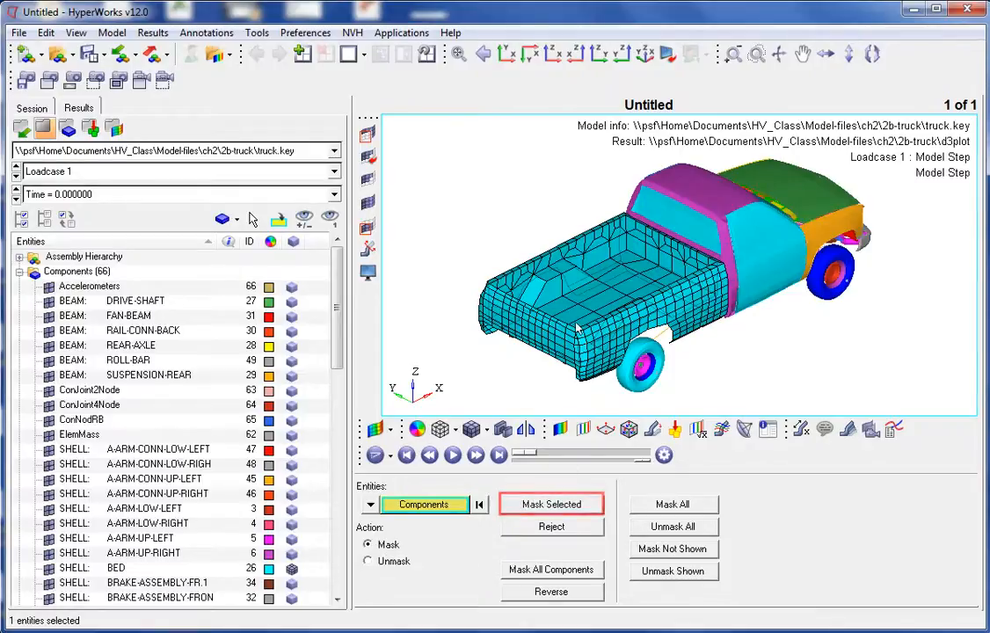
click(566, 509)
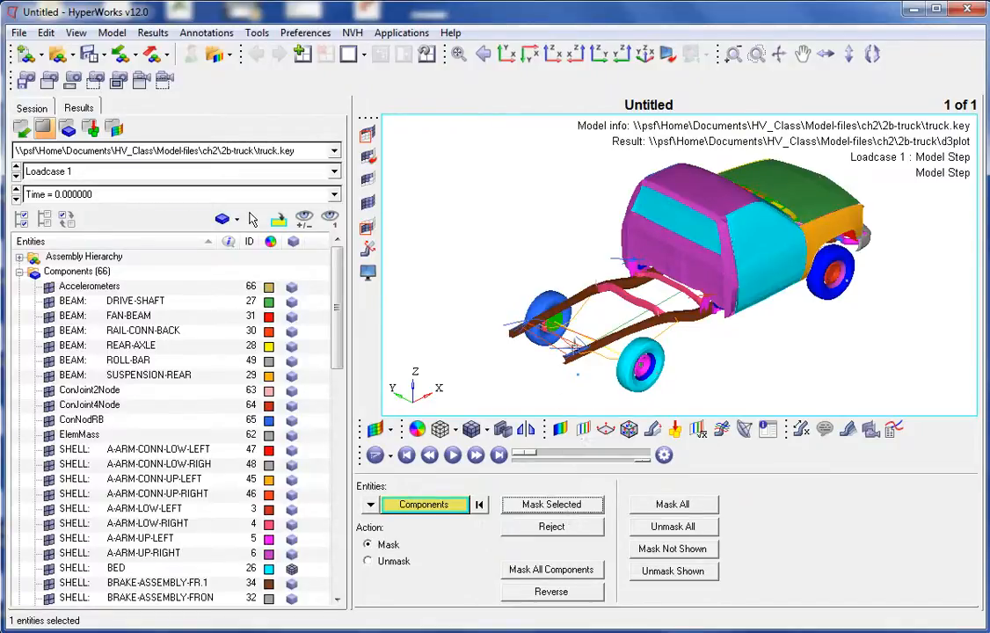
- Mask components at the front of the truck by window selection, then unmask all components
shift+drag(574, 324, 704, 406)
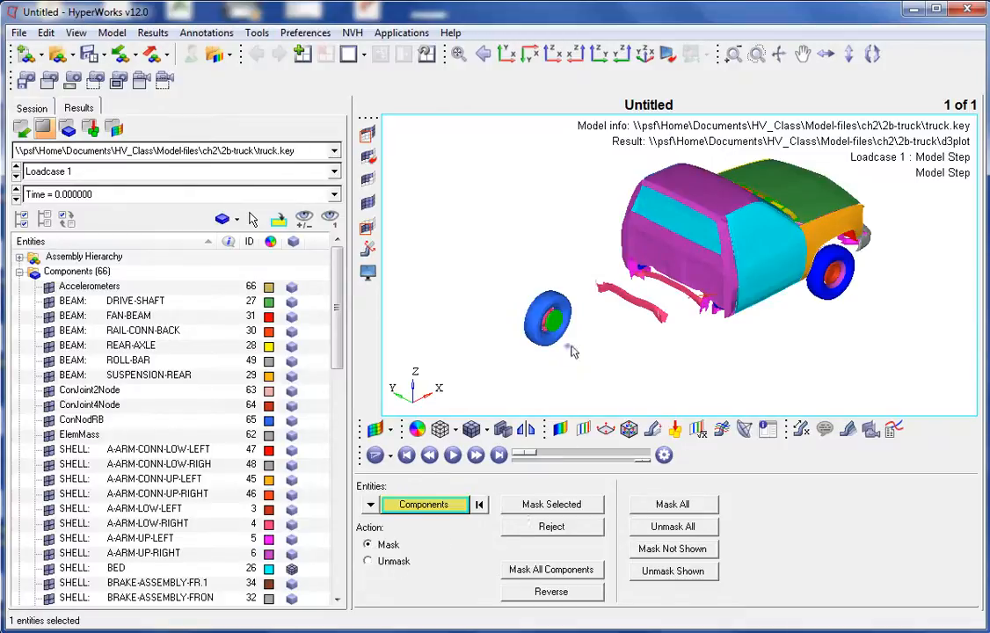
shift+drag(571, 336, 674, 402)
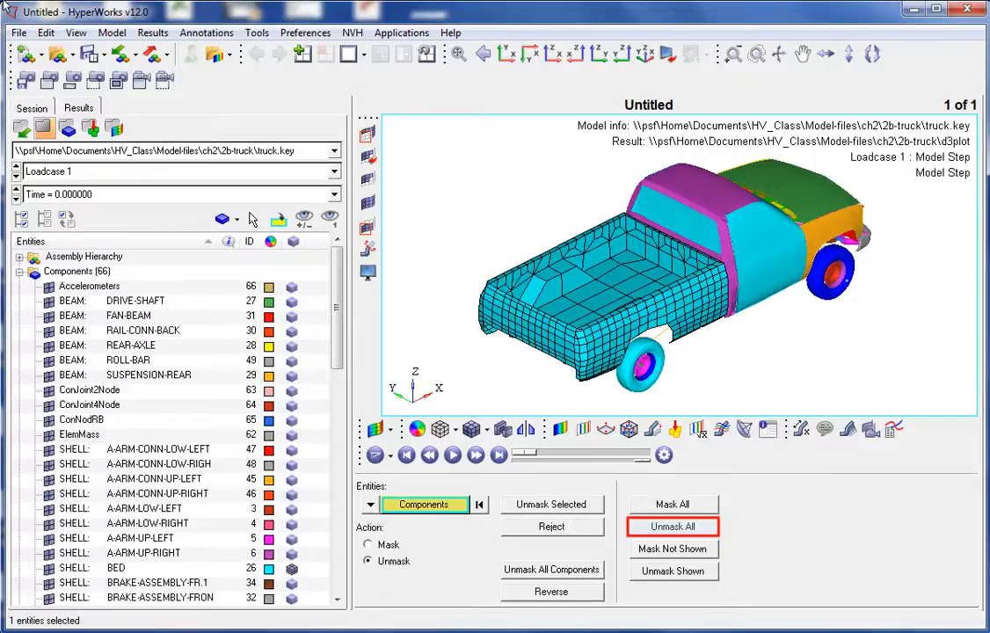
click(684, 533)
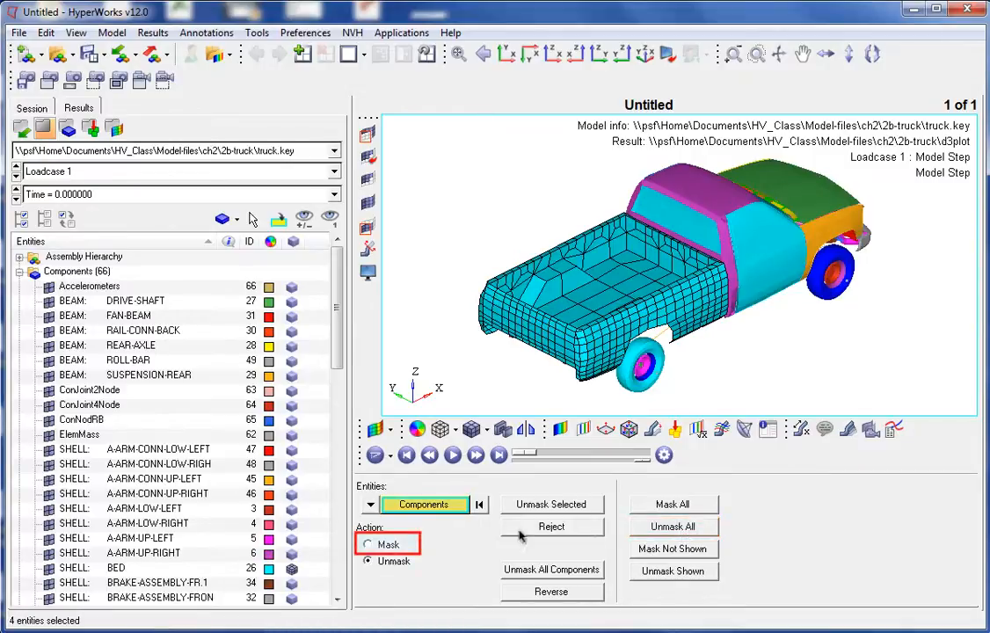
- Mask the cab roof together with all components attached to it, then reject the masking
click(380, 546)
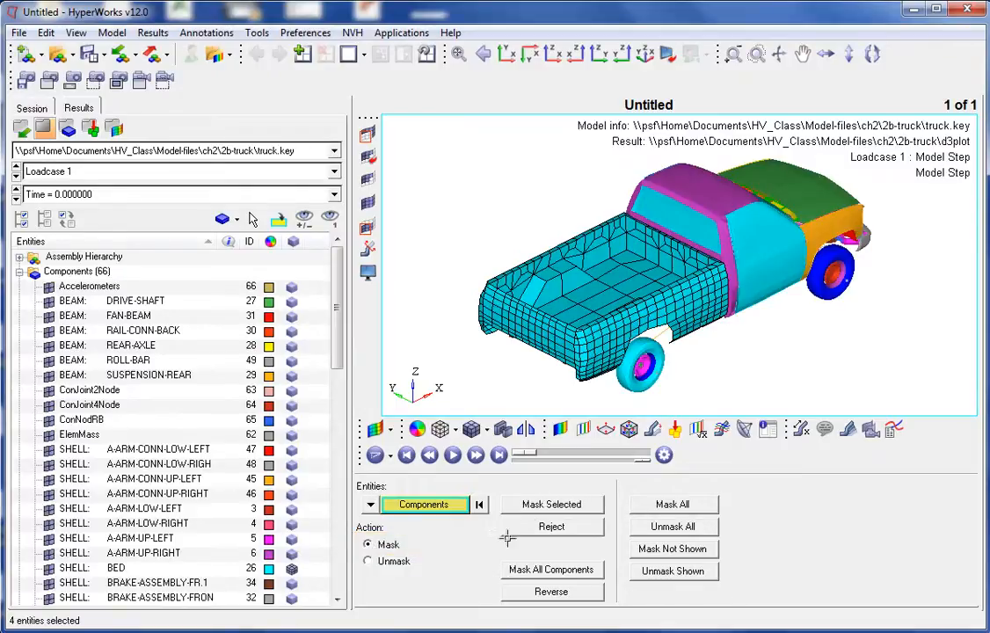
click(704, 184)
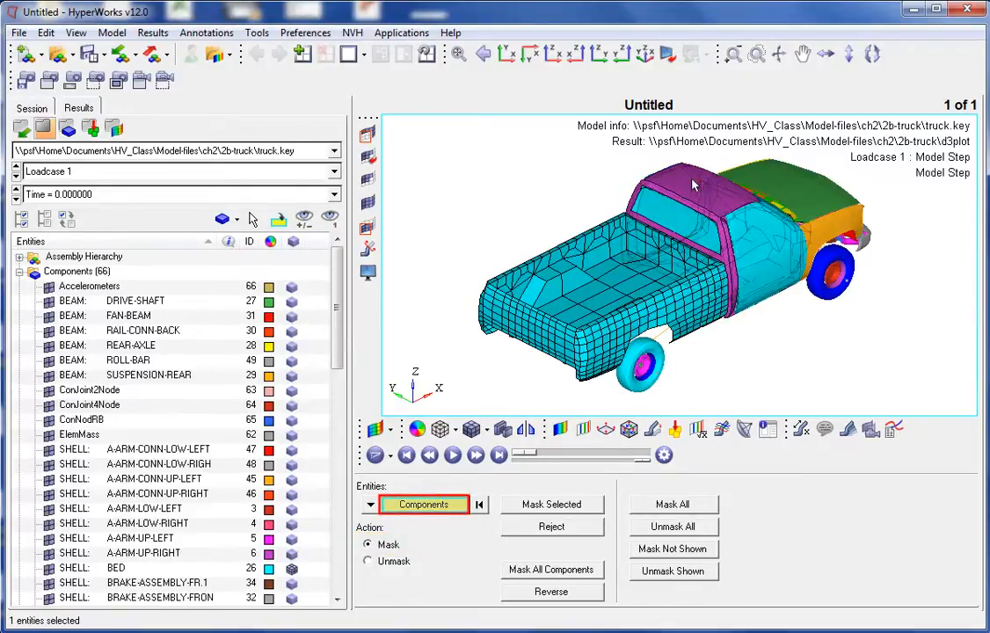
click(413, 504)
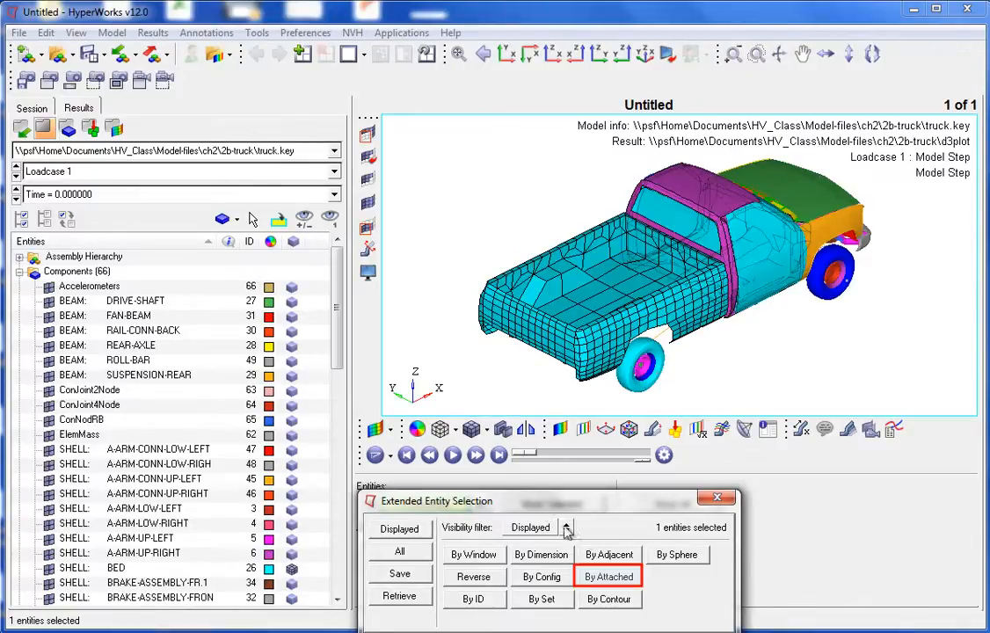
click(609, 577)
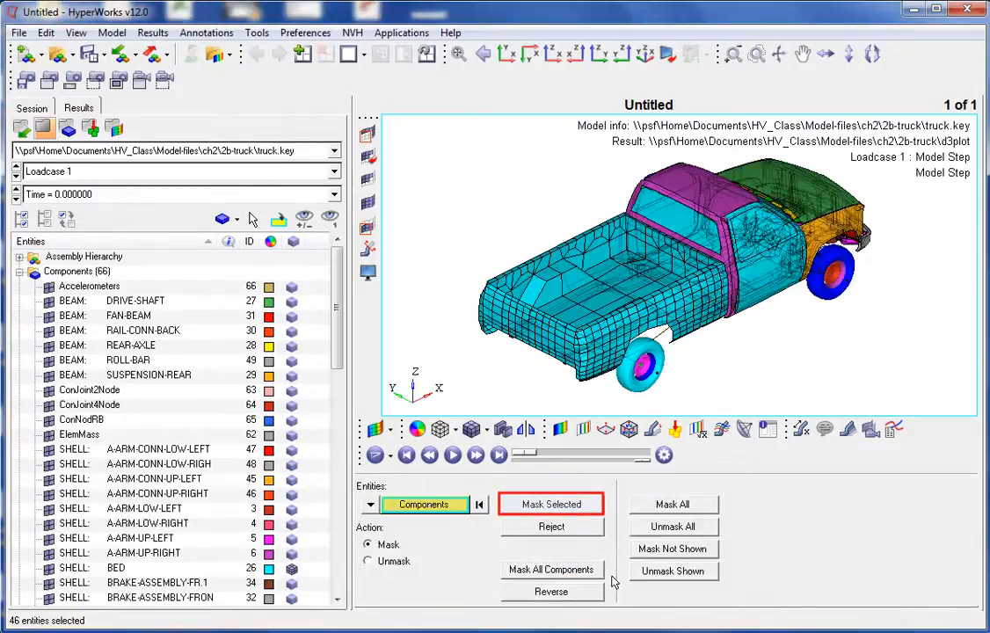
click(576, 505)
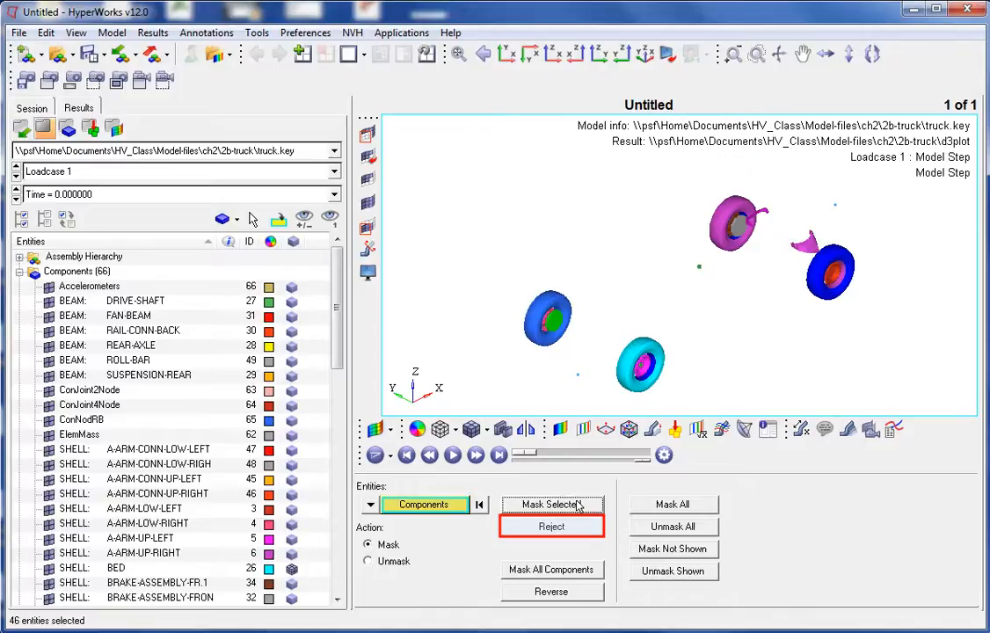
click(572, 526)
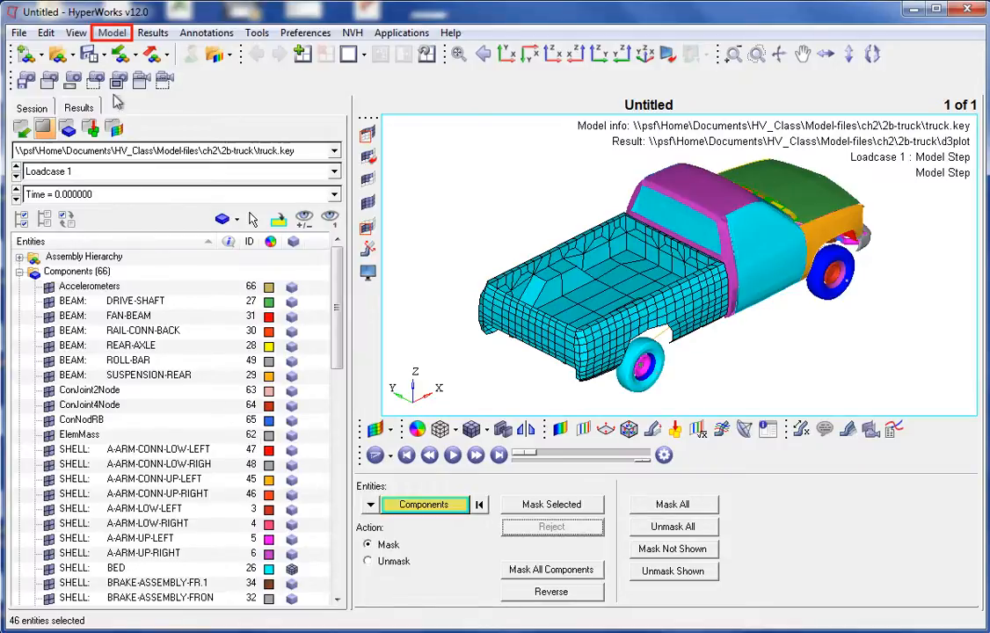
- Create a new set and rename it truck 1
click(113, 34)
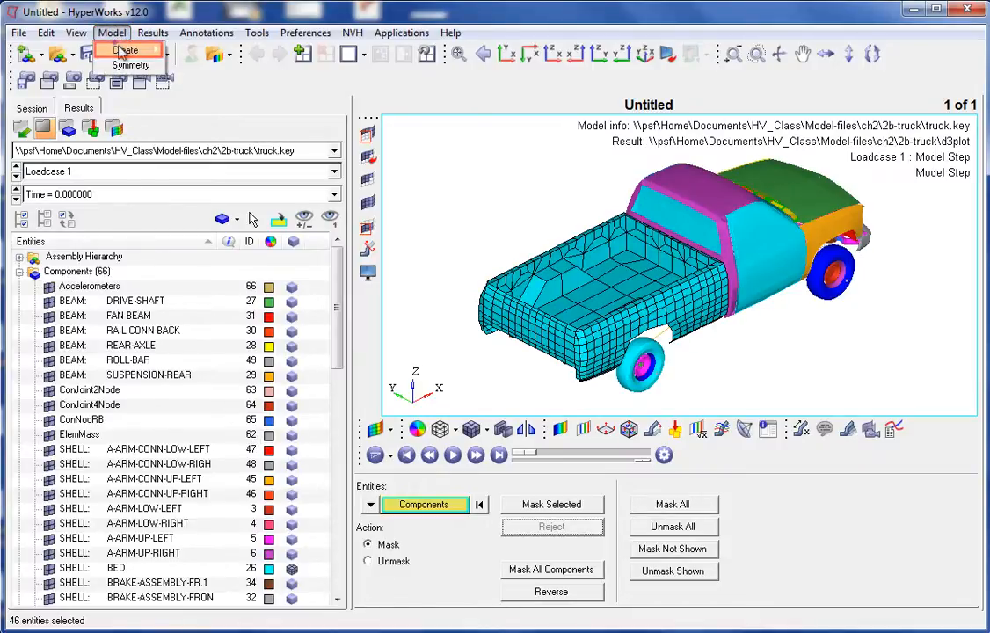
mouse_move(132, 50)
click(190, 51)
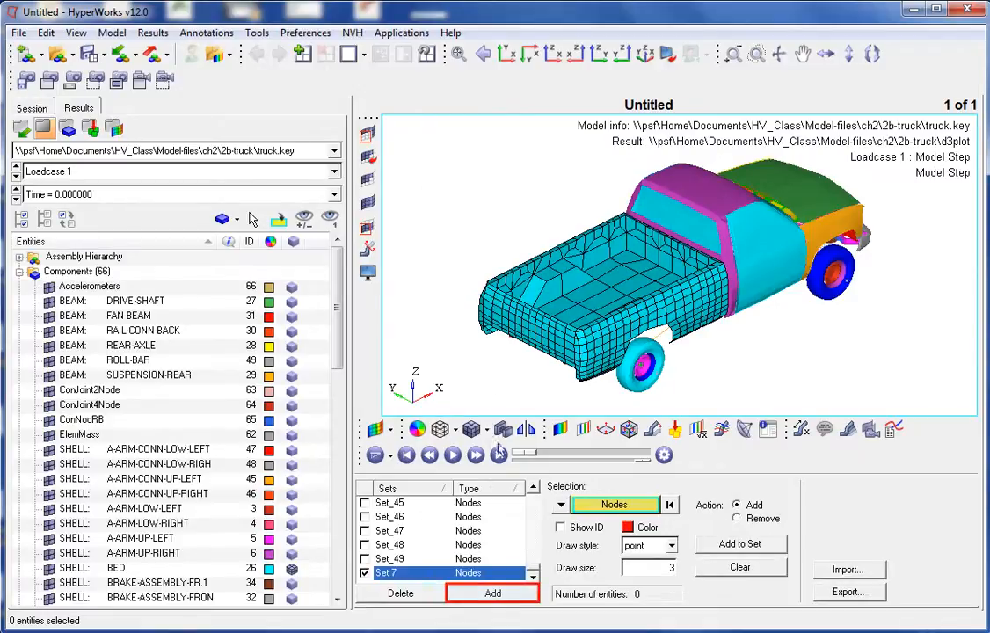
click(494, 594)
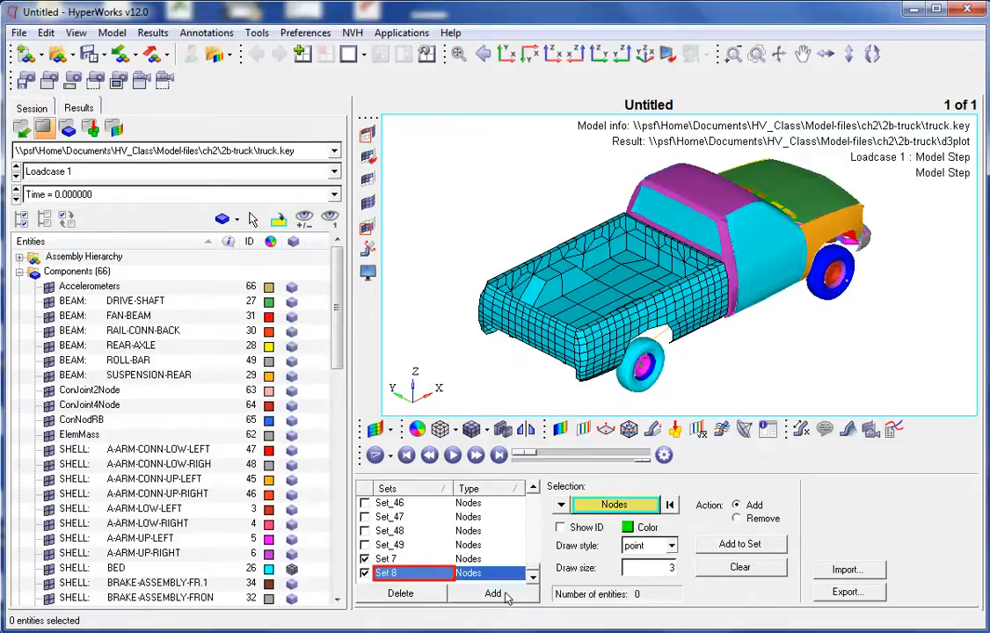
right_click(429, 573)
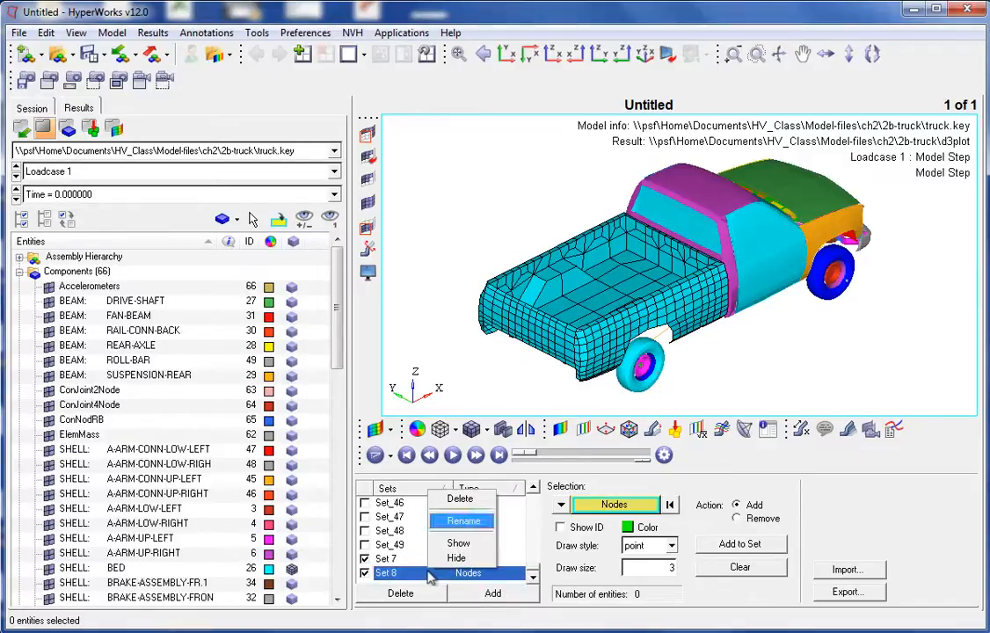
click(464, 521)
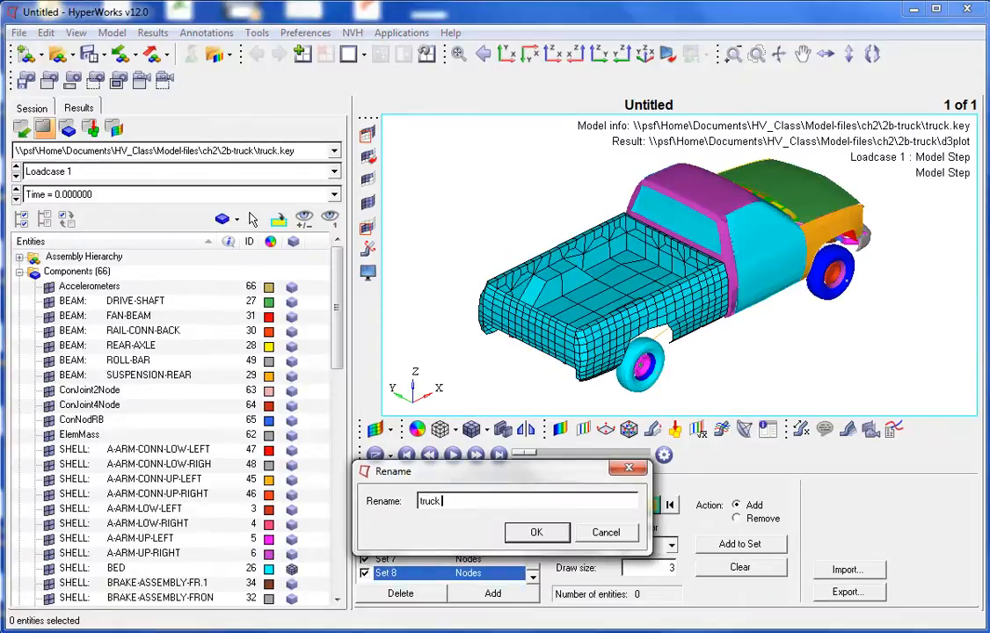
click(532, 533)
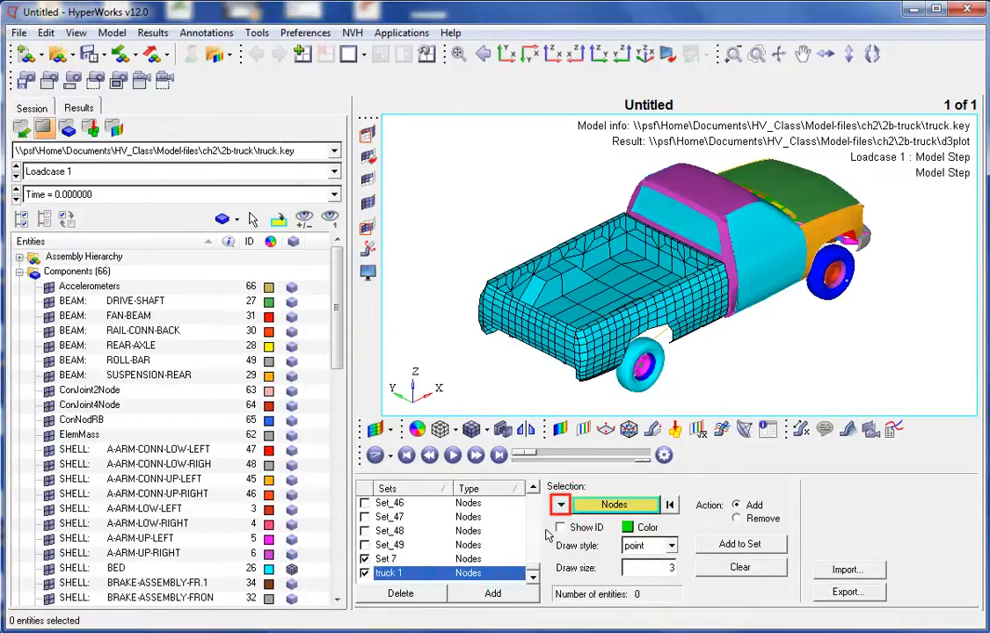
- Add the rear wheel components to the truck 1 set using component selection
click(560, 504)
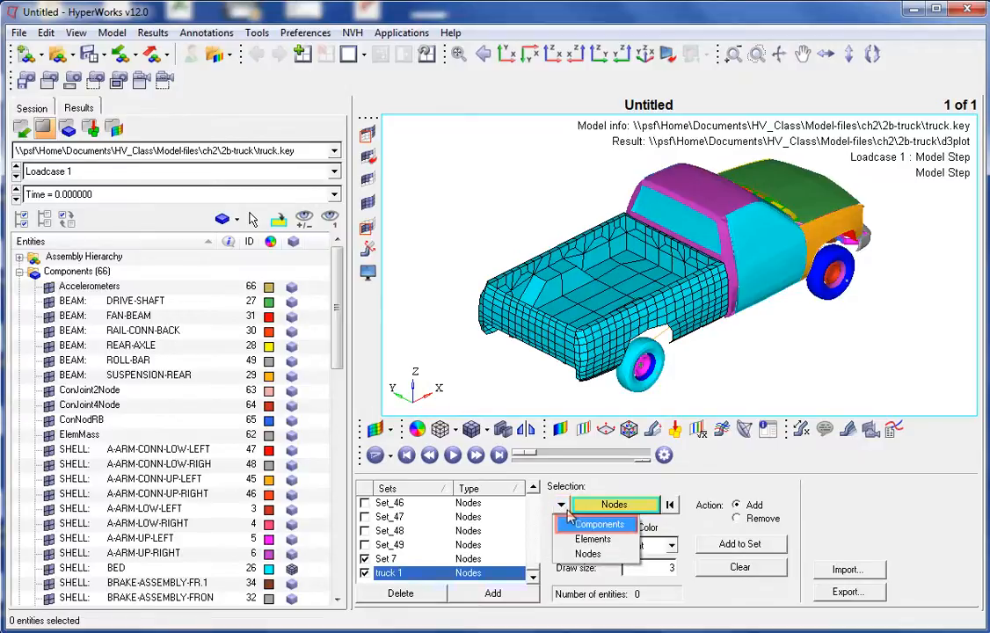
click(582, 525)
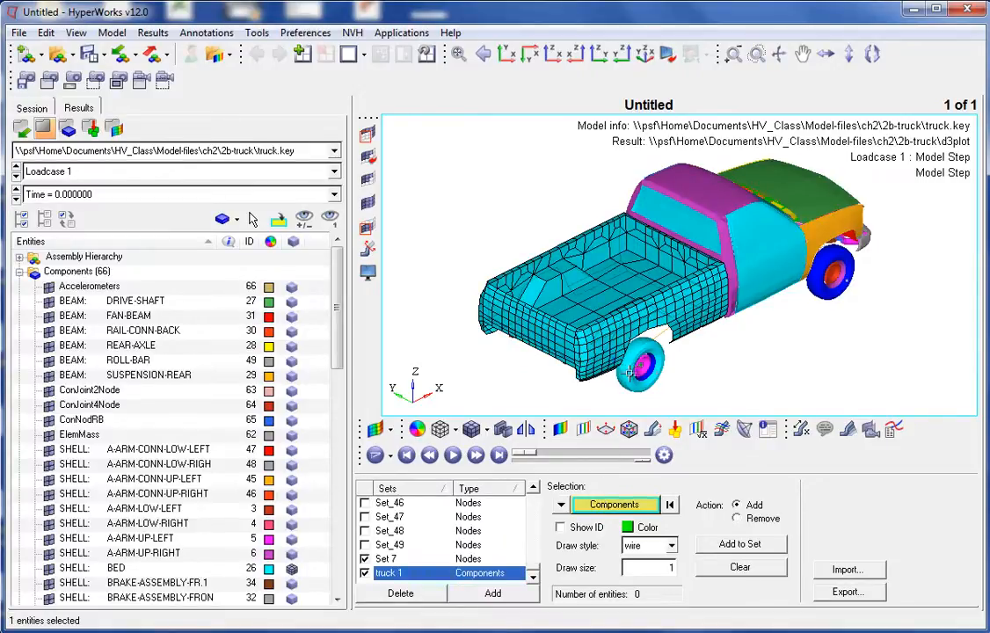
click(626, 370)
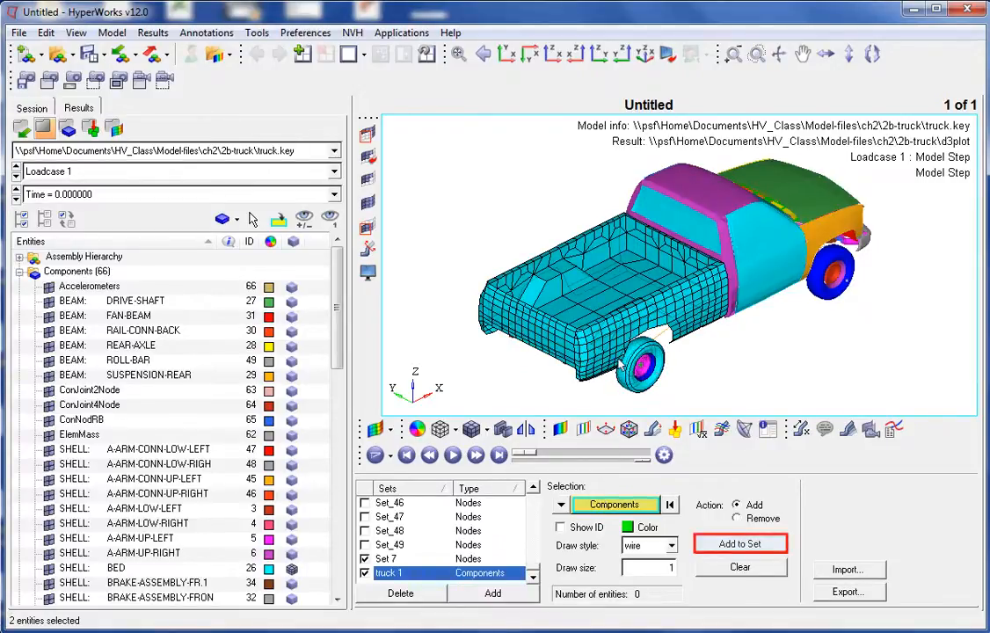
click(745, 545)
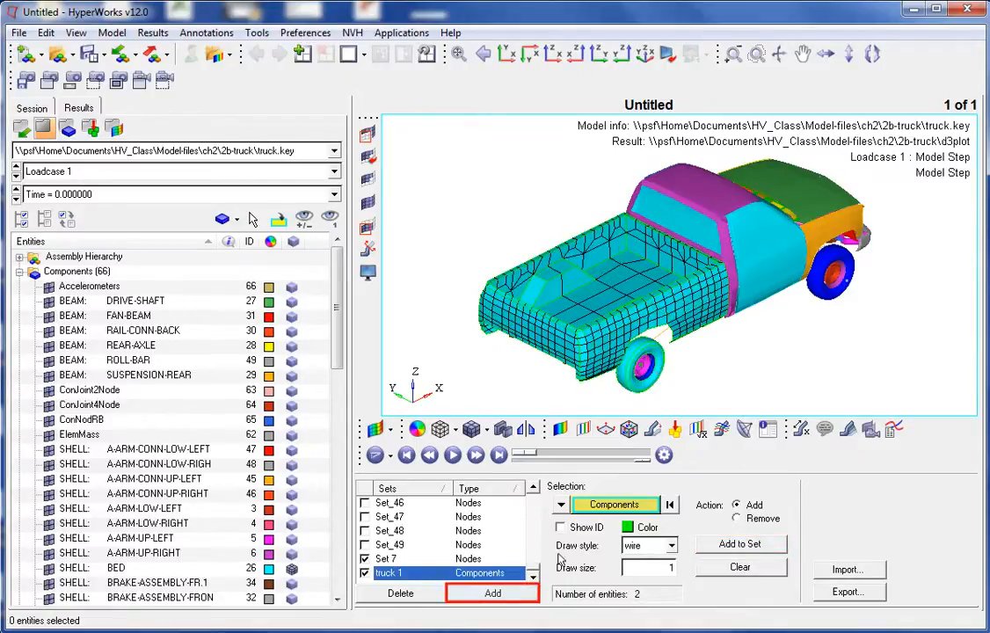
- Create another set and rename it truck 2
click(482, 588)
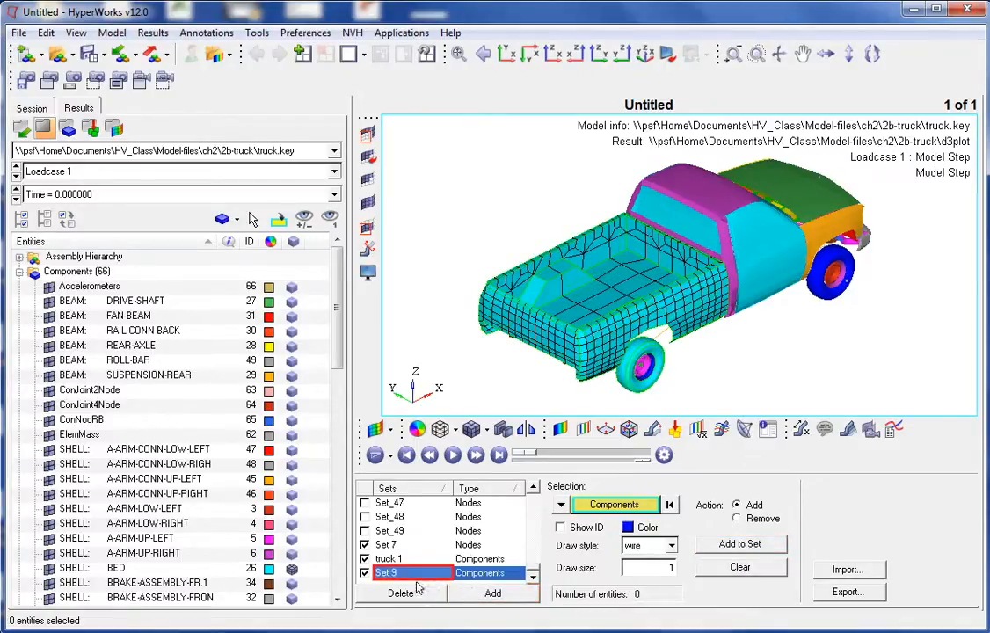
right_click(412, 576)
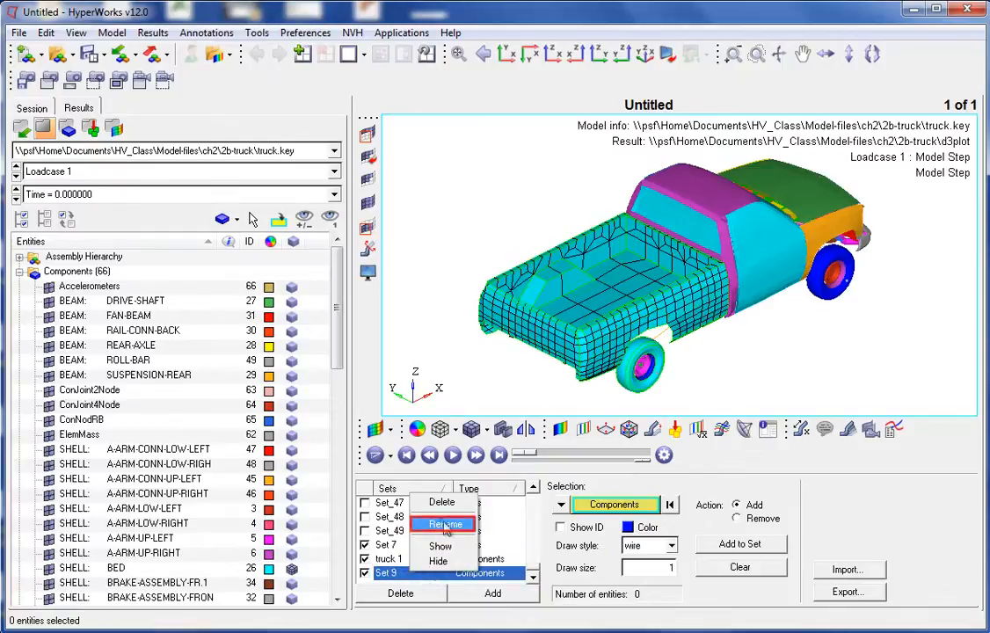
click(392, 519)
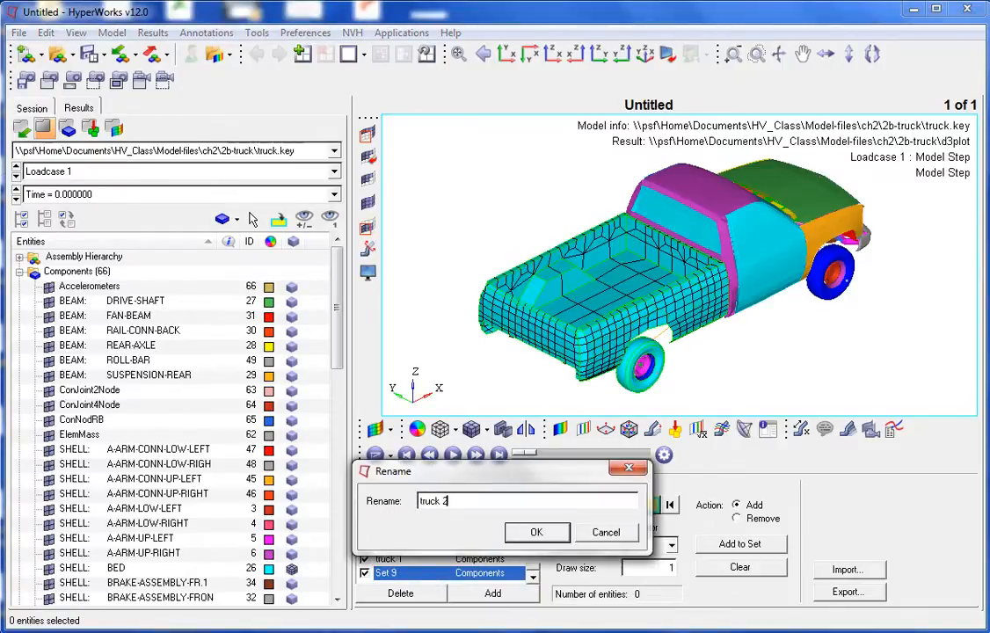
click(537, 532)
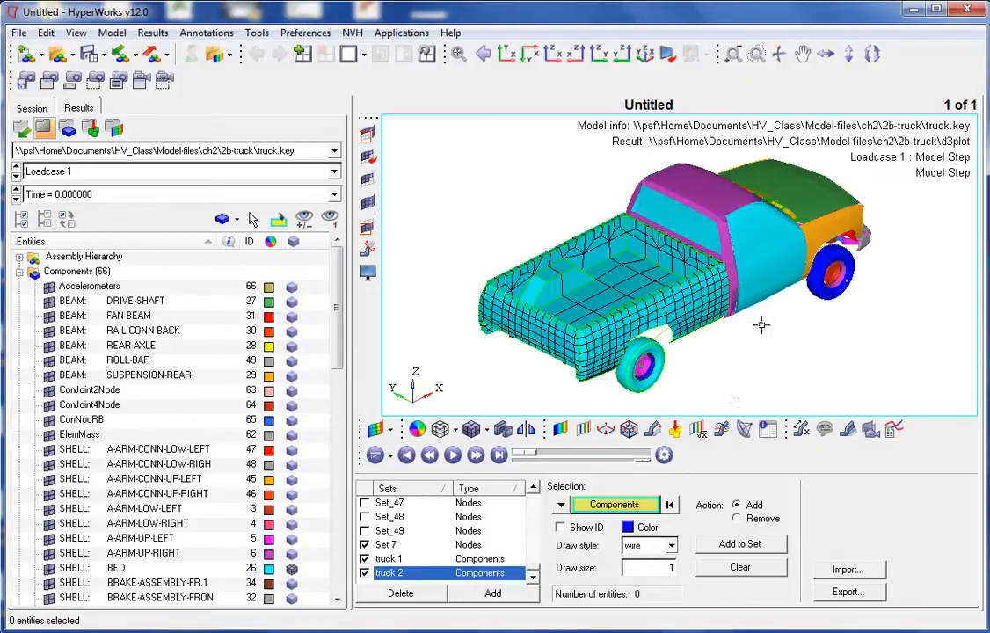
- Add two cab components to the truck 2 set and set its draw style to shaded
click(744, 257)
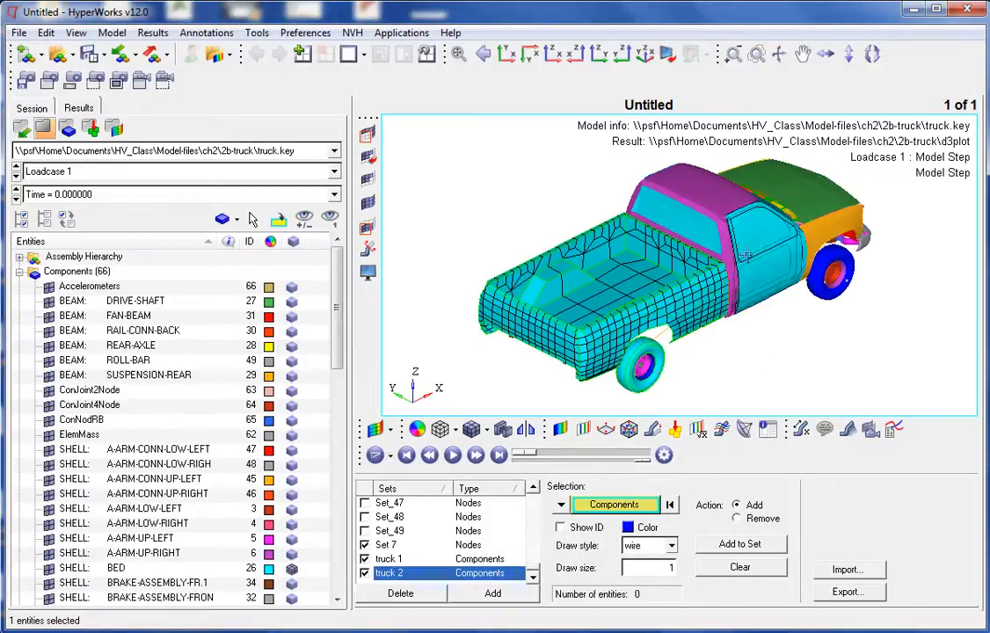
click(704, 193)
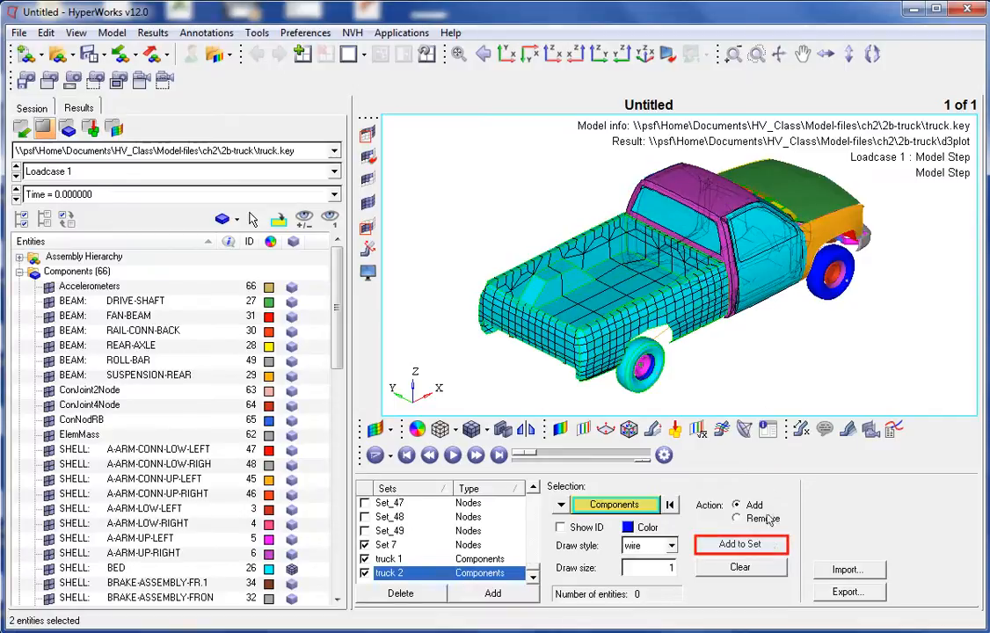
click(767, 545)
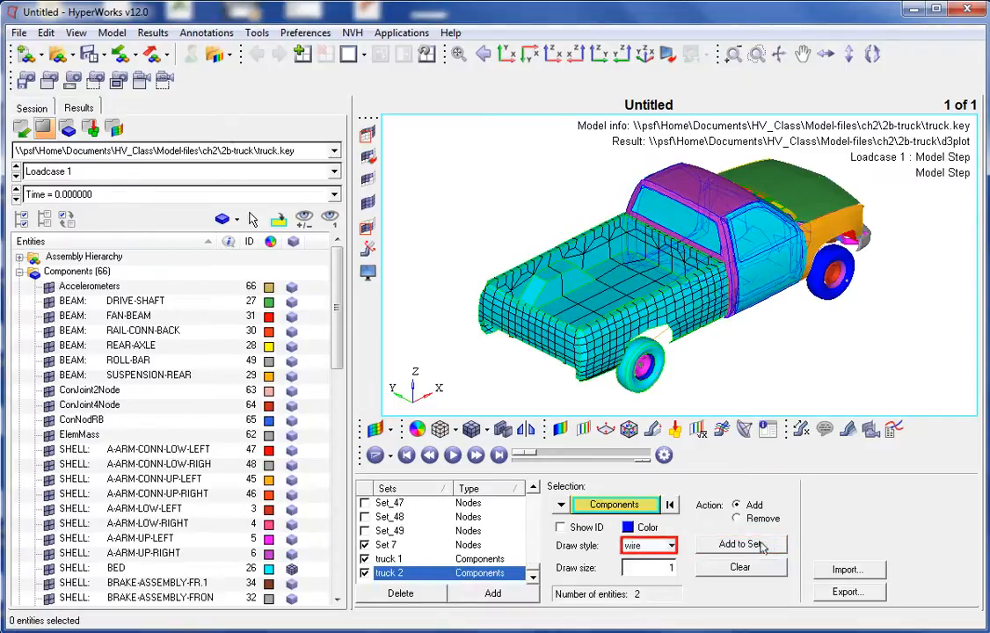
click(671, 546)
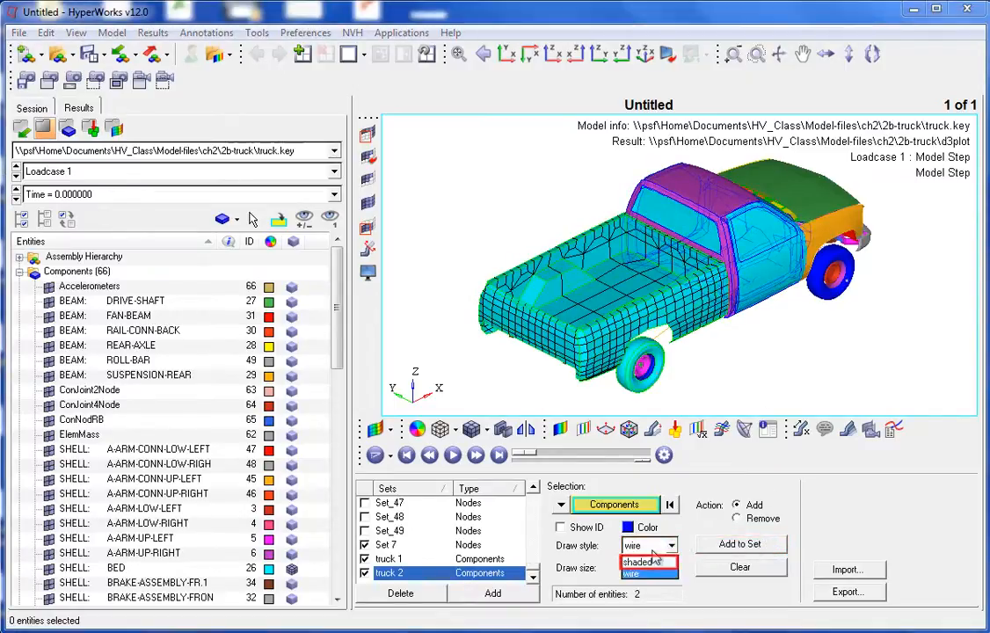
click(645, 564)
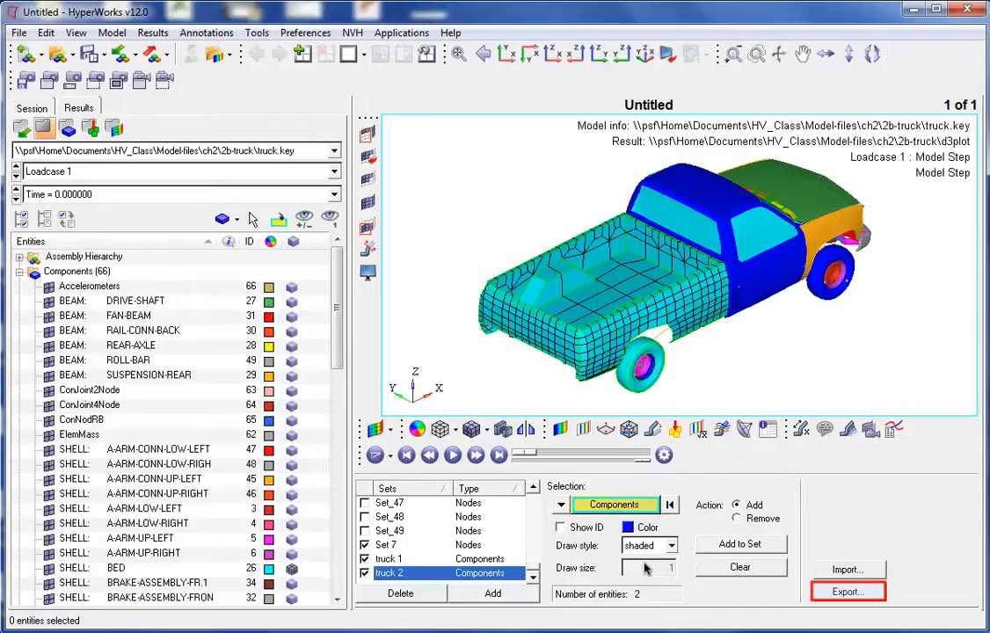
- Export the sets in HyperView format to a set file named groups in the 2b-truck folder
click(843, 591)
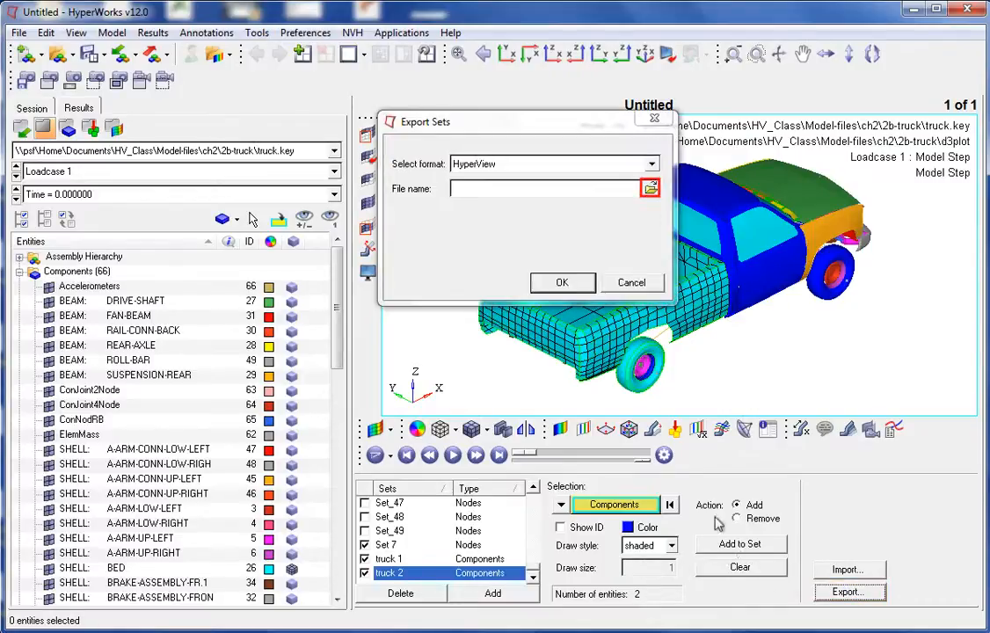
click(651, 190)
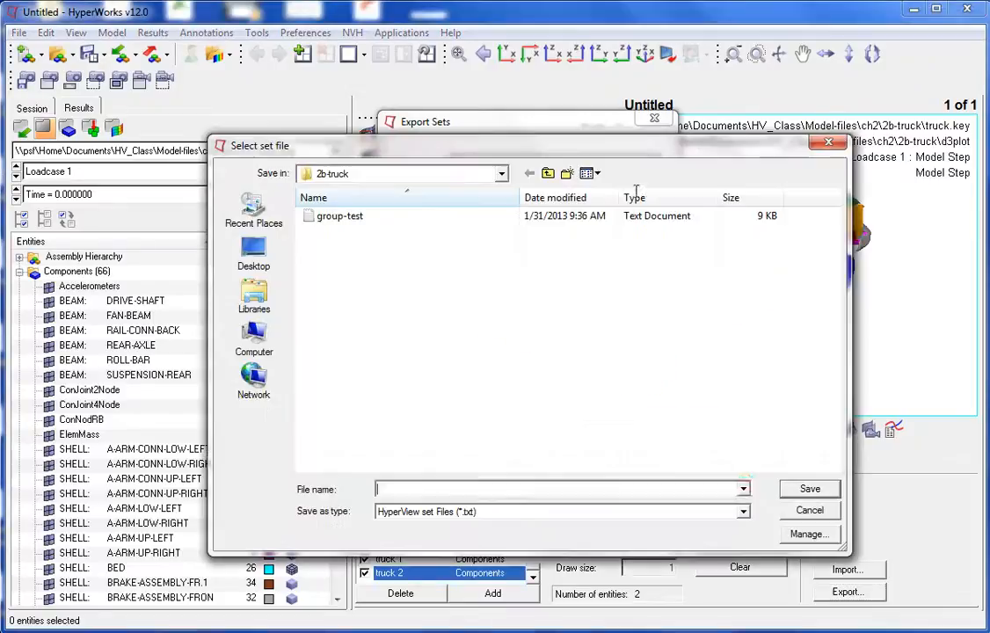
text(groups)
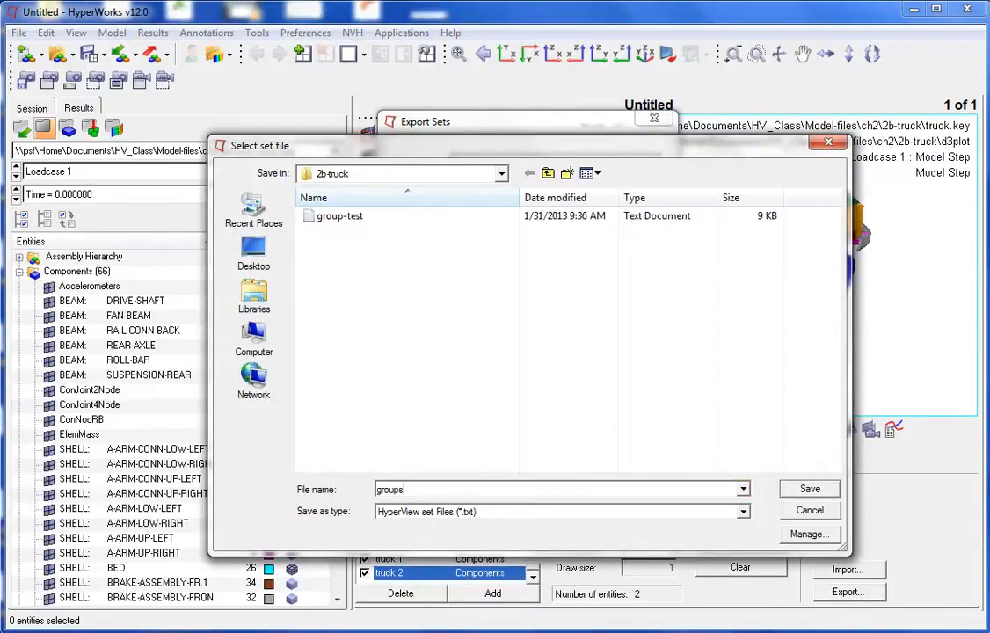
click(809, 490)
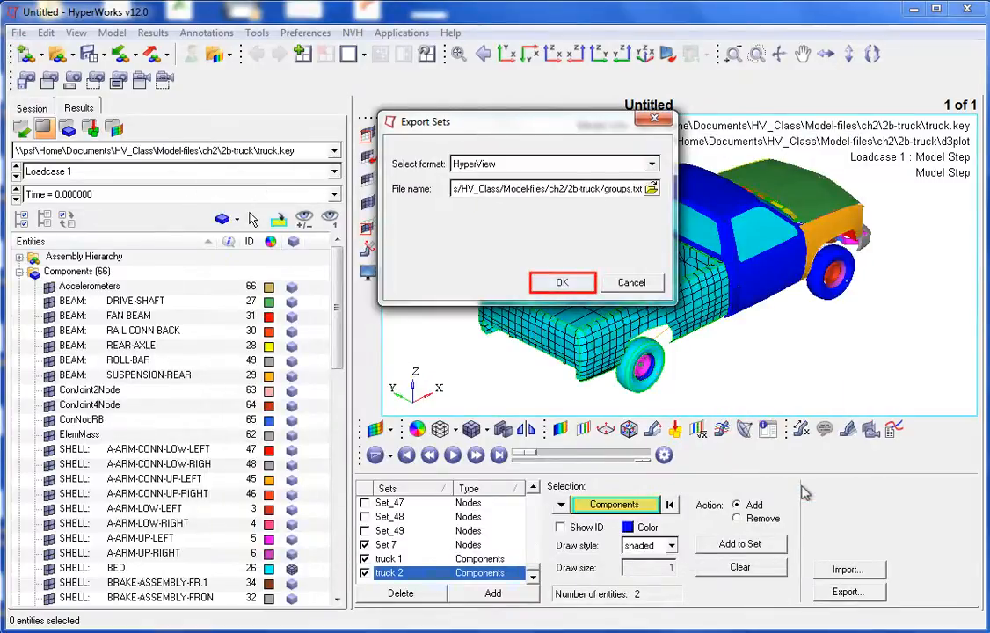
click(560, 286)
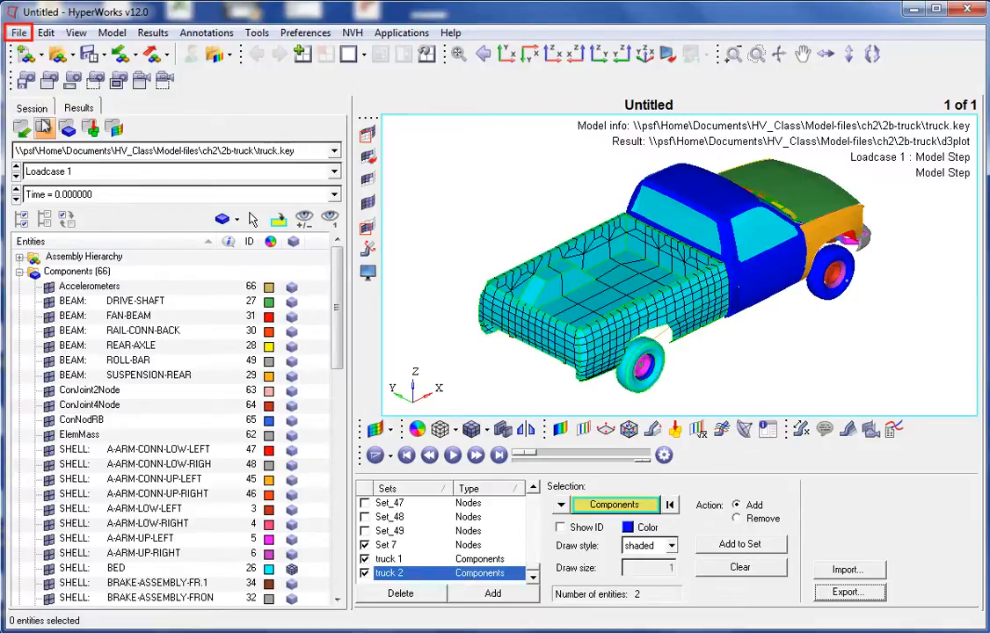
- Start a new session and reload the truck.key model with its d3plot results
click(21, 34)
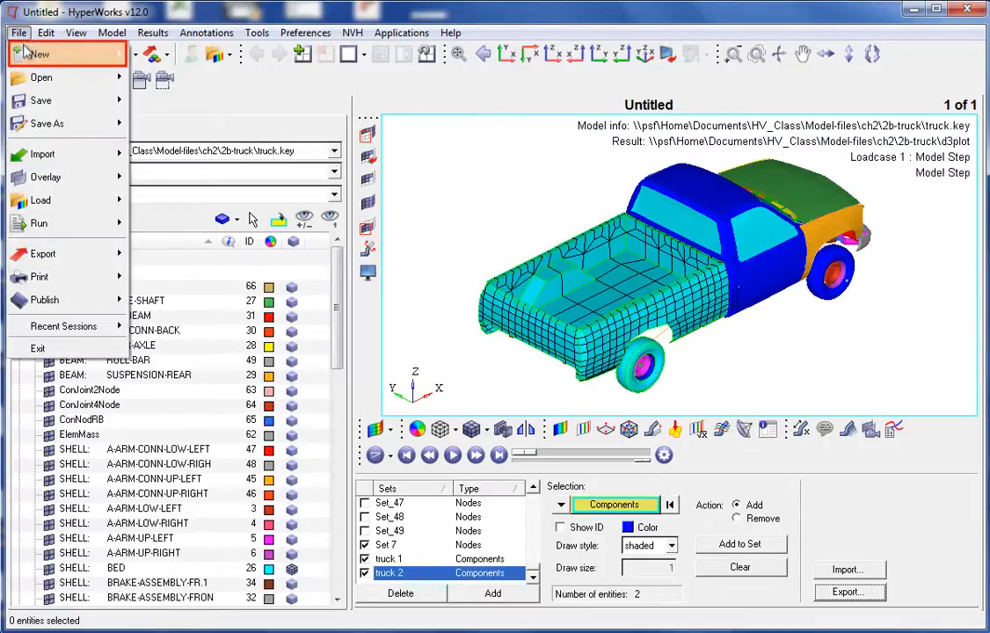
mouse_move(39, 51)
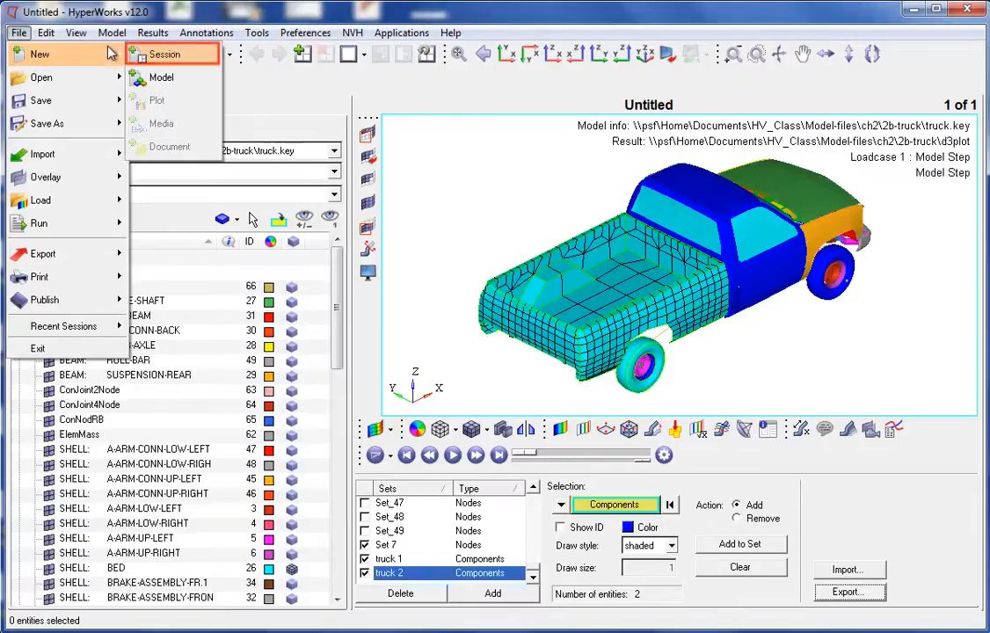
click(177, 56)
click(526, 377)
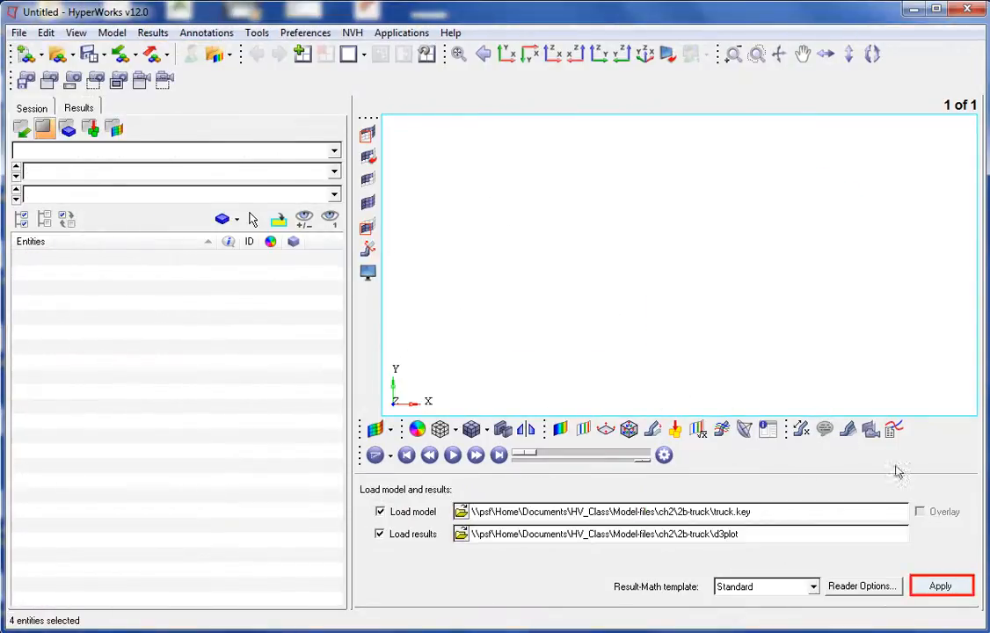
click(939, 584)
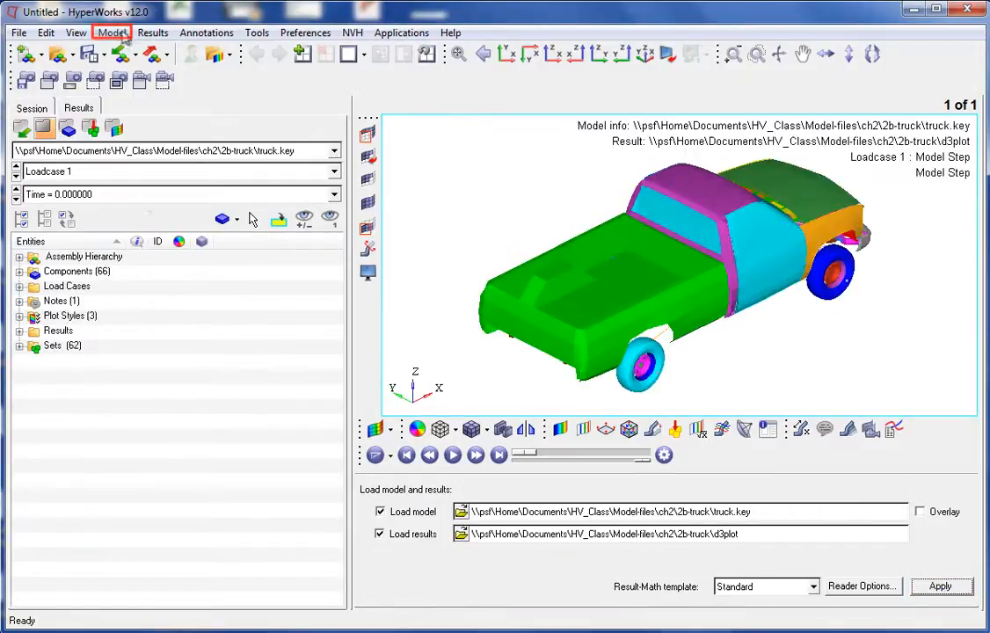
- Open the sets panel and import the groups.txt set file in HyperView format
click(121, 35)
mouse_move(125, 50)
click(187, 50)
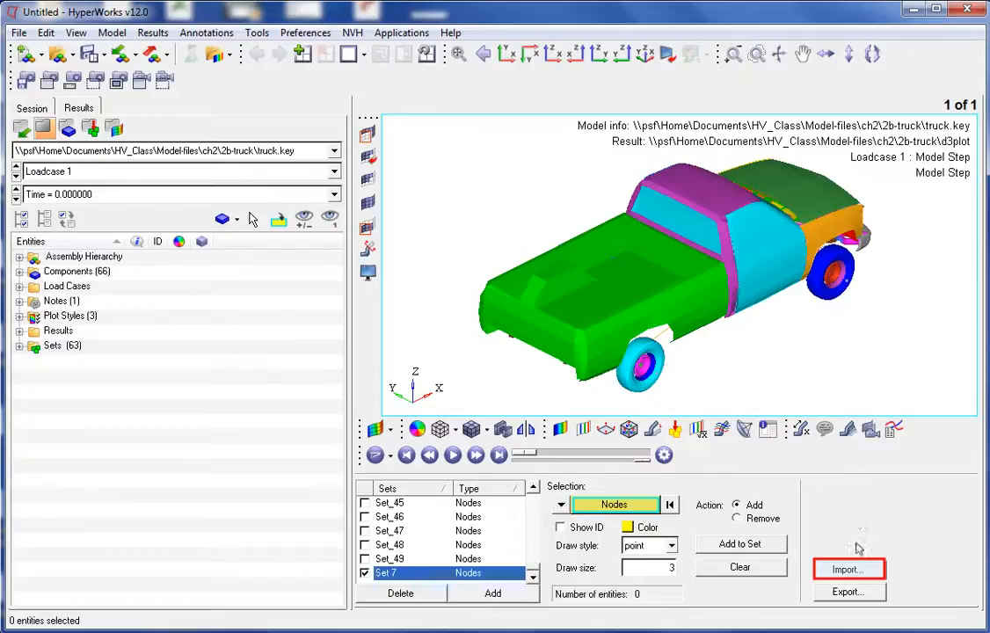
click(851, 572)
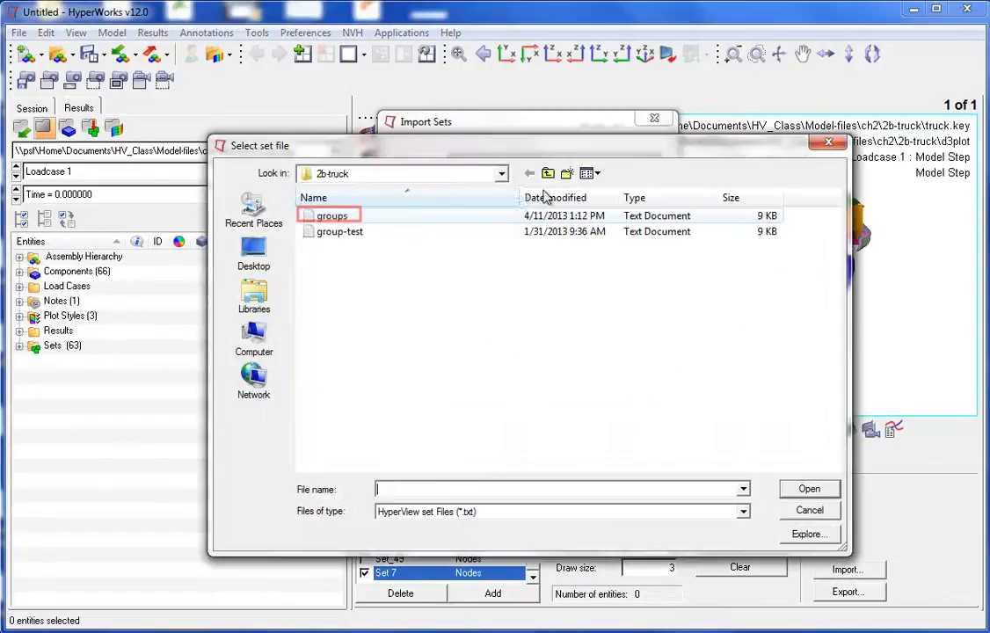
click(652, 188)
click(329, 217)
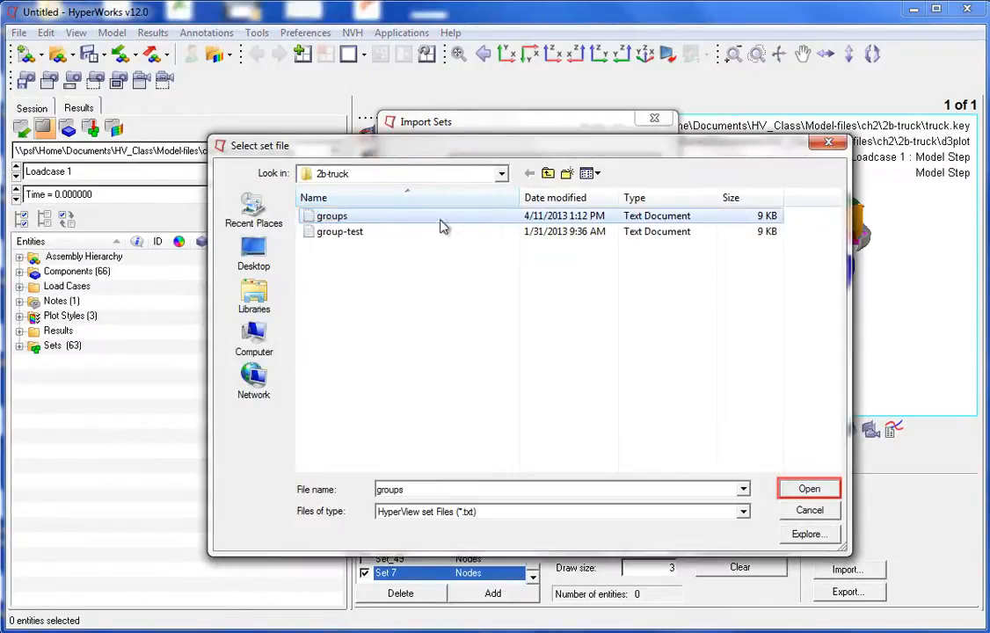
click(809, 489)
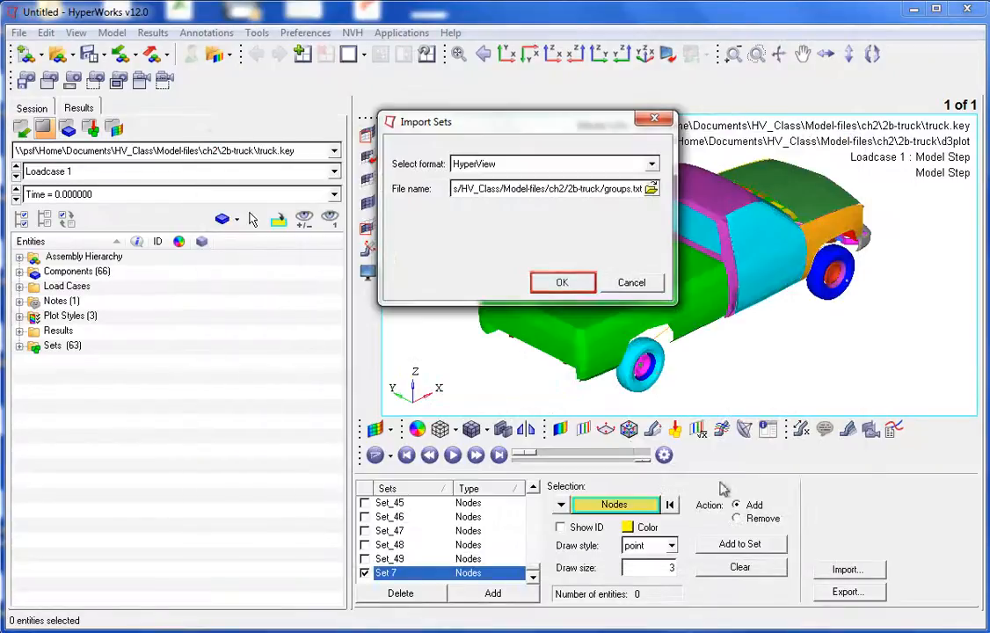
click(567, 283)
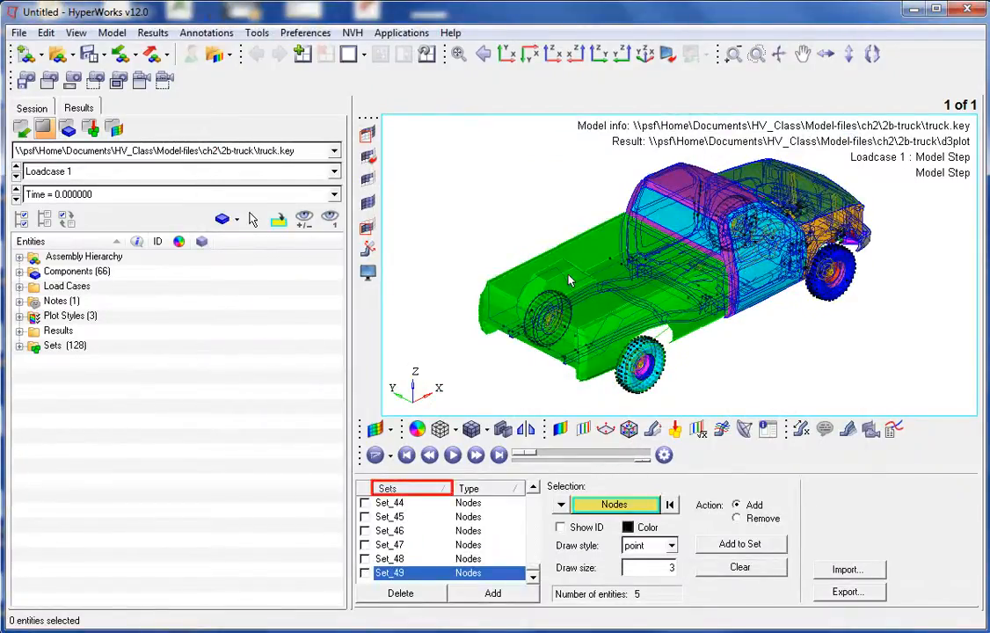
- Set the draw style of both the truck 1 and truck 2 sets to shaded
click(393, 489)
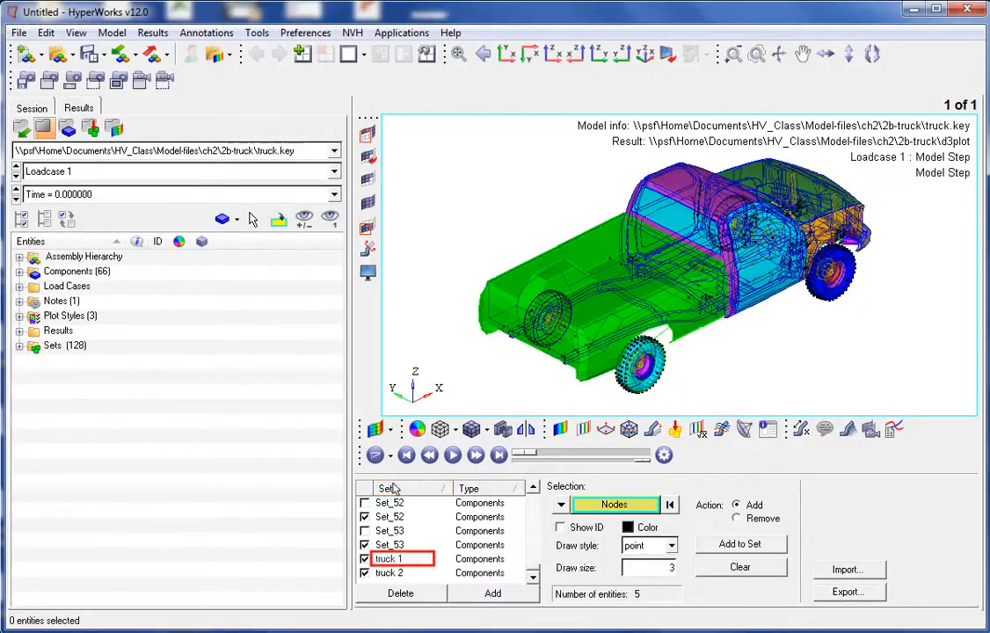
click(395, 560)
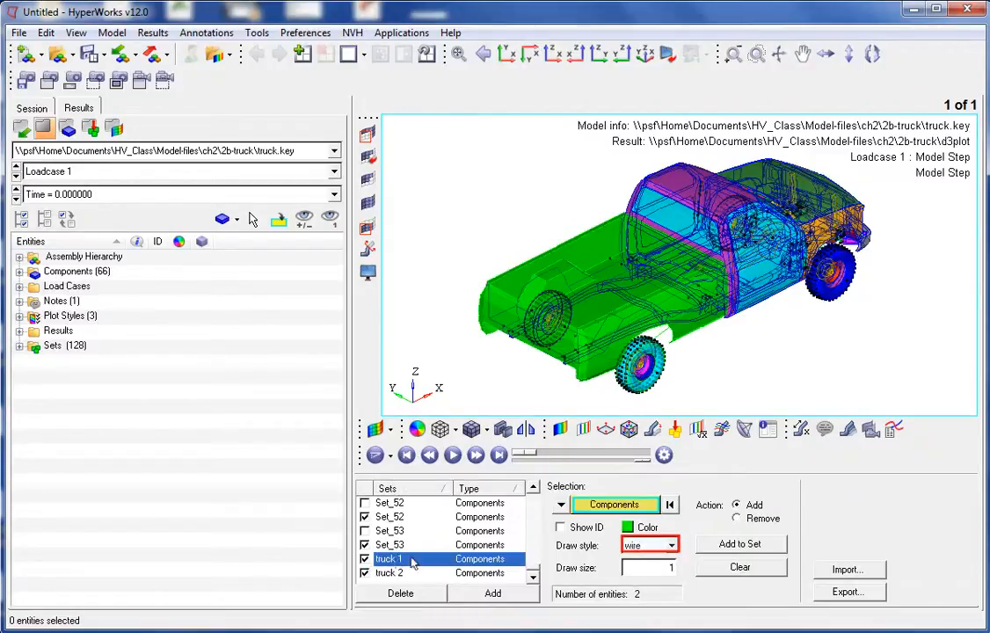
click(661, 547)
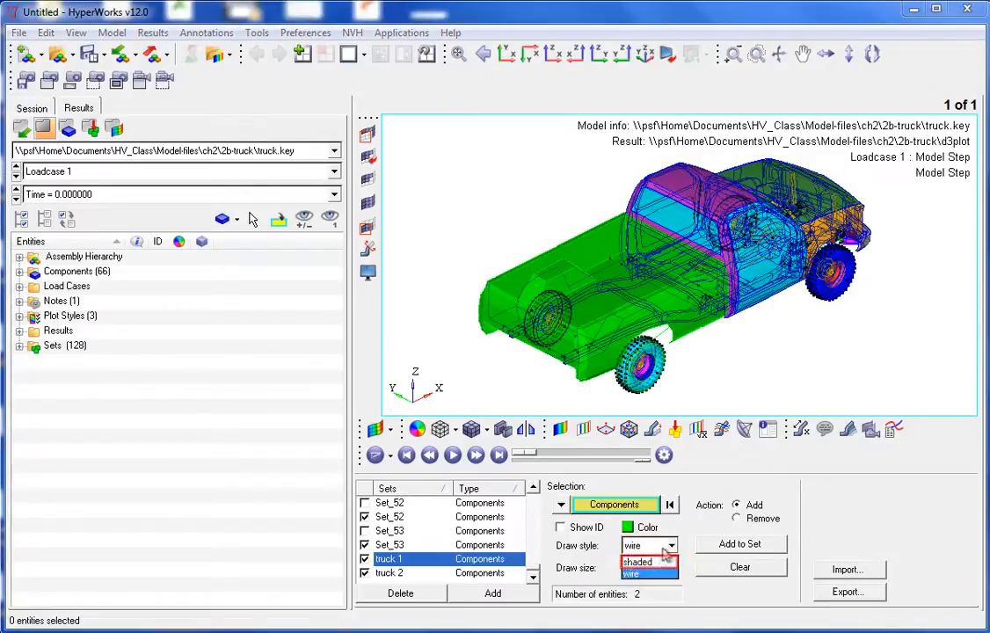
click(650, 562)
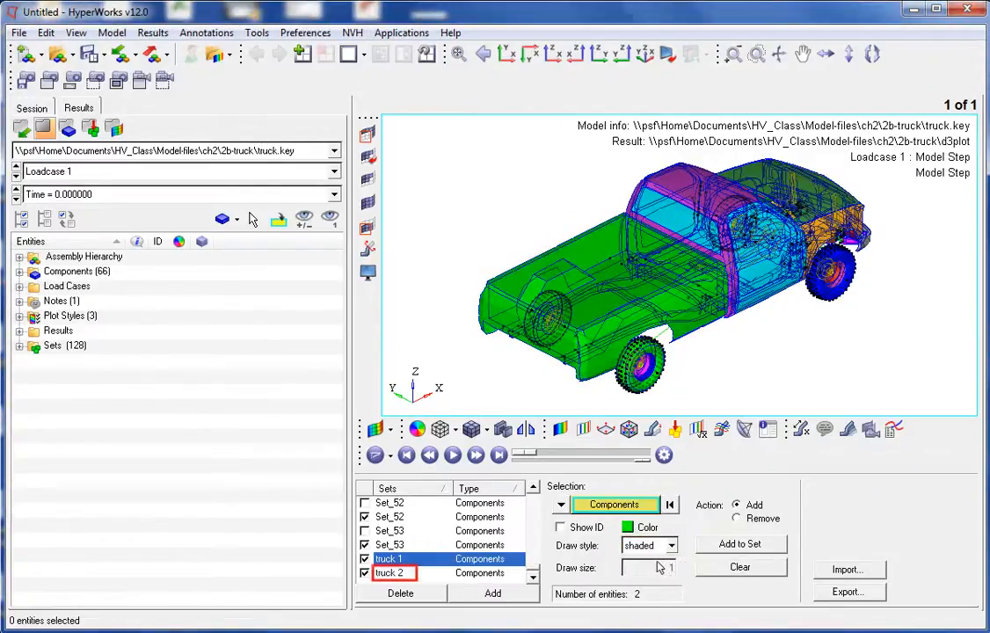
click(428, 573)
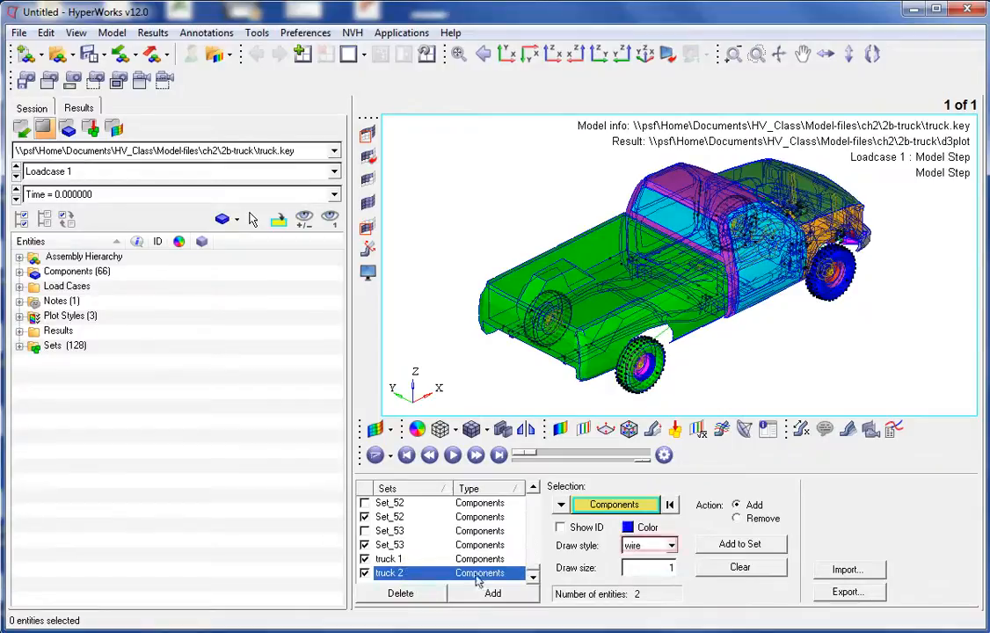
click(670, 549)
click(651, 562)
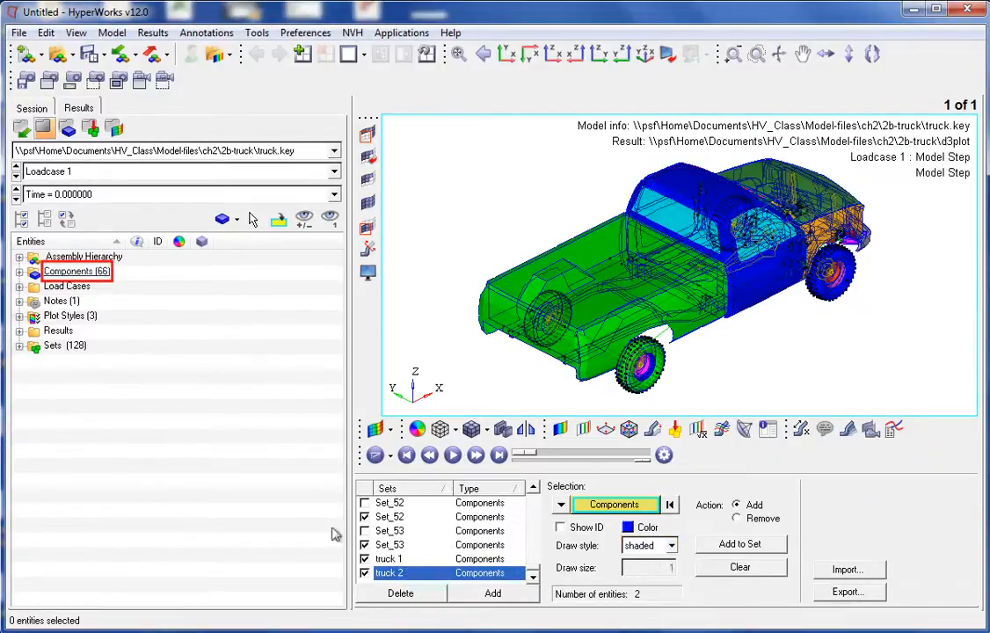
- Hide all components and then hide all sets in the model browser
right_click(71, 272)
click(101, 460)
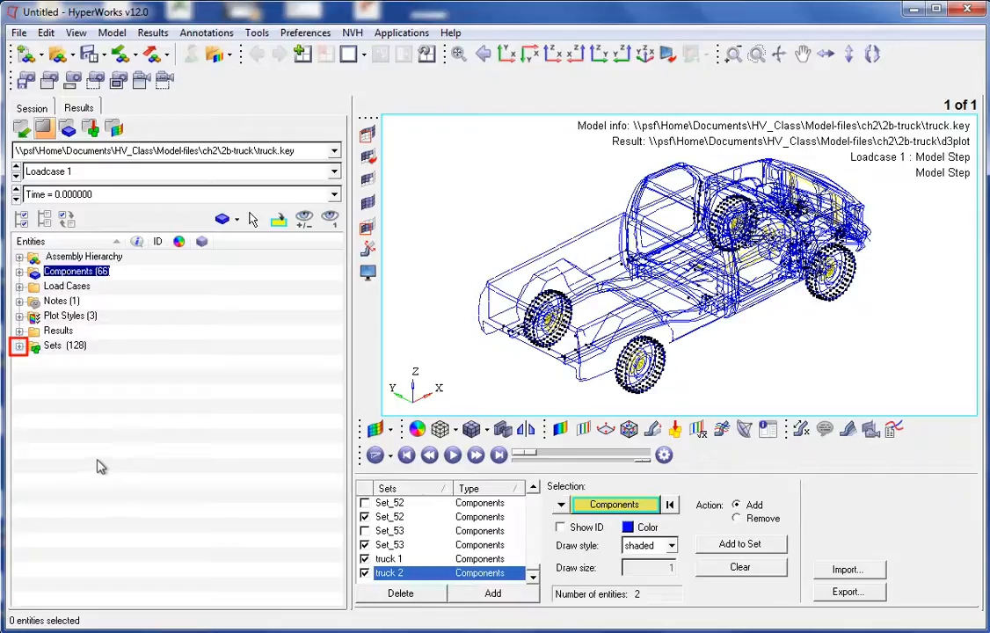
click(21, 347)
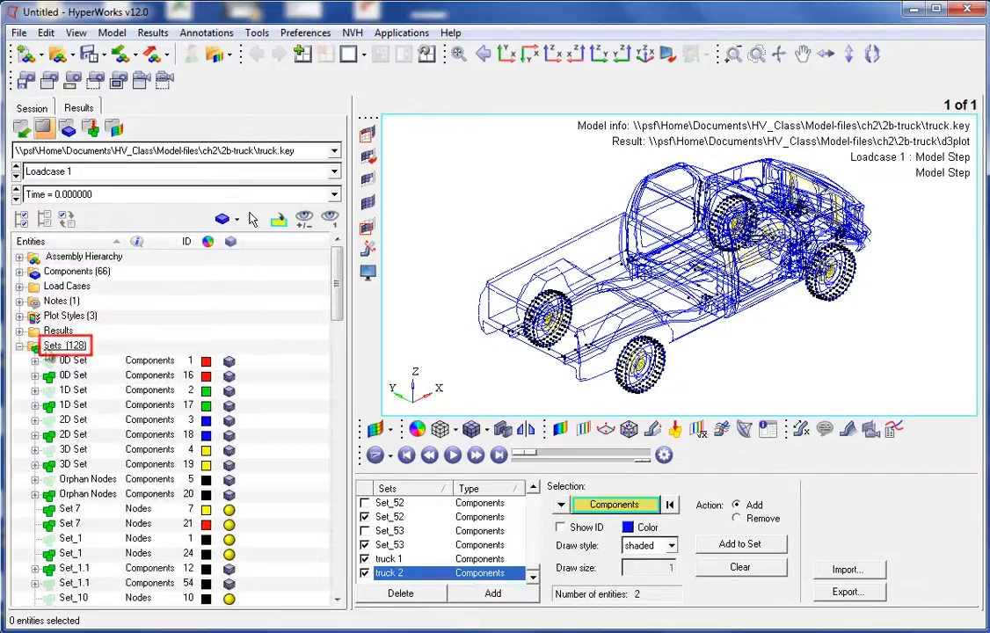
right_click(71, 348)
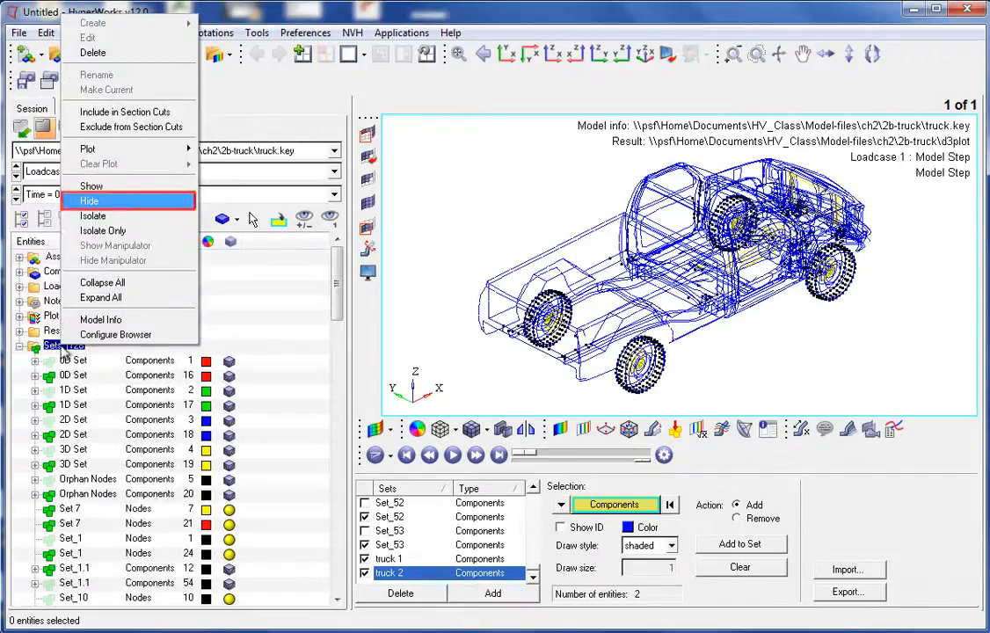
click(89, 201)
- Show the truck 1 set from the model browser
drag(341, 296, 336, 553)
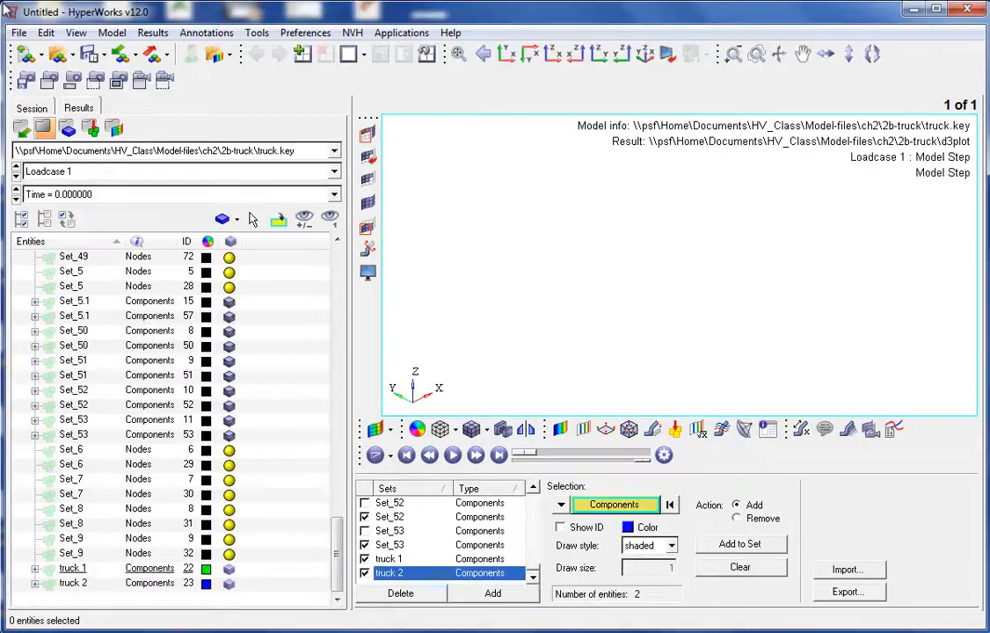
right_click(77, 570)
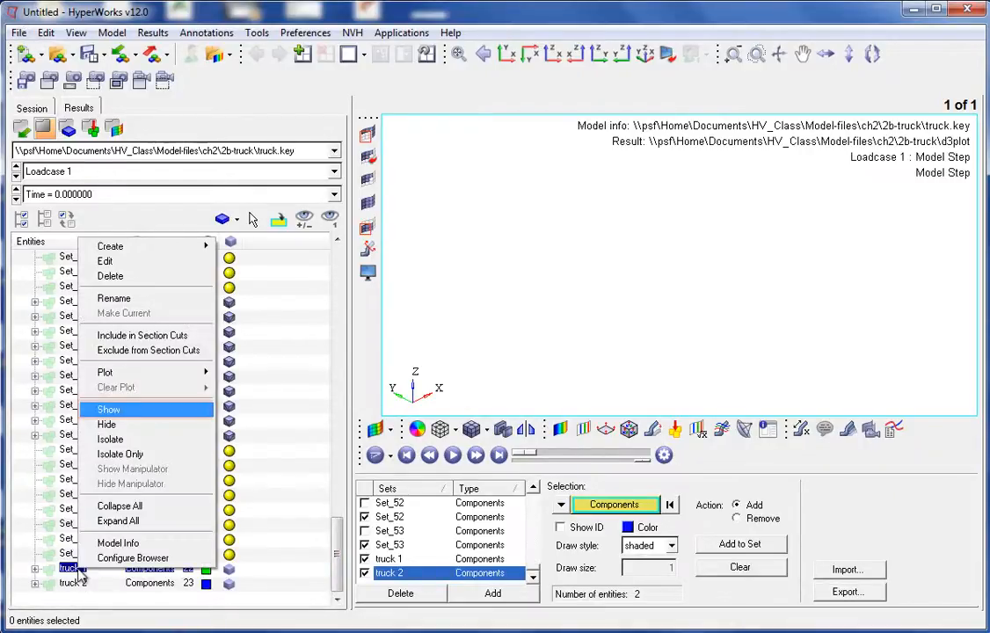
click(121, 410)
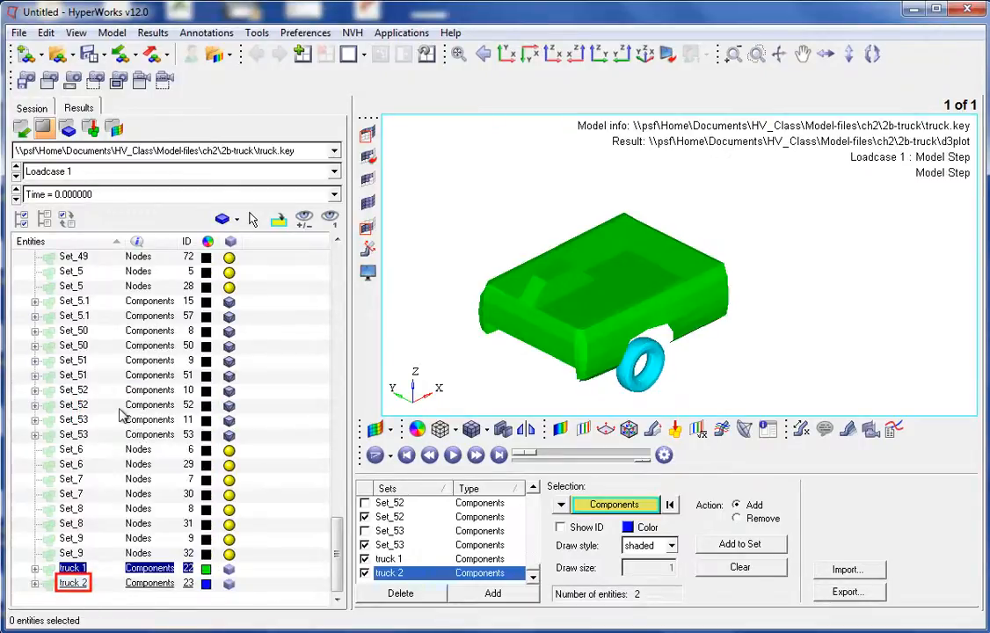